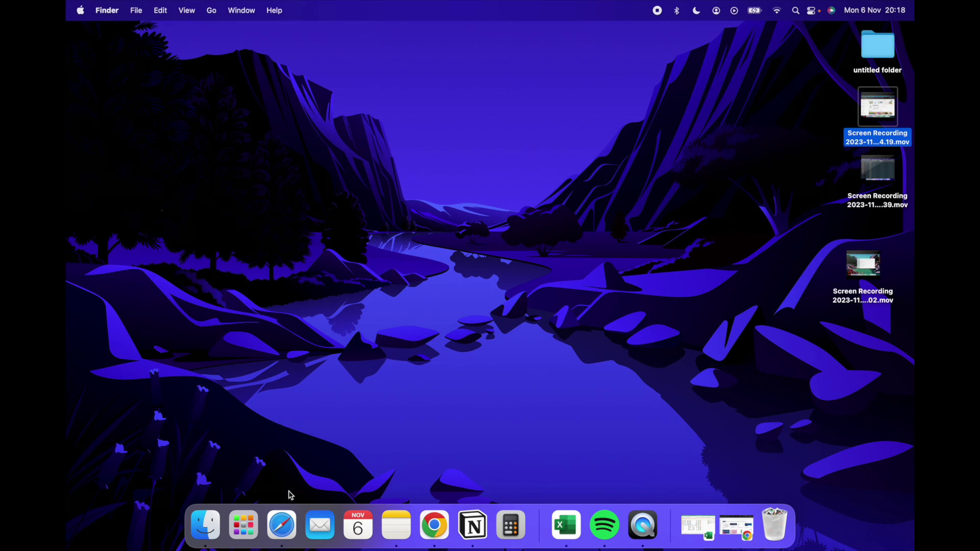
Launch Safari, load google.com and search for 'microsoft word online'.
left_click(282, 525)
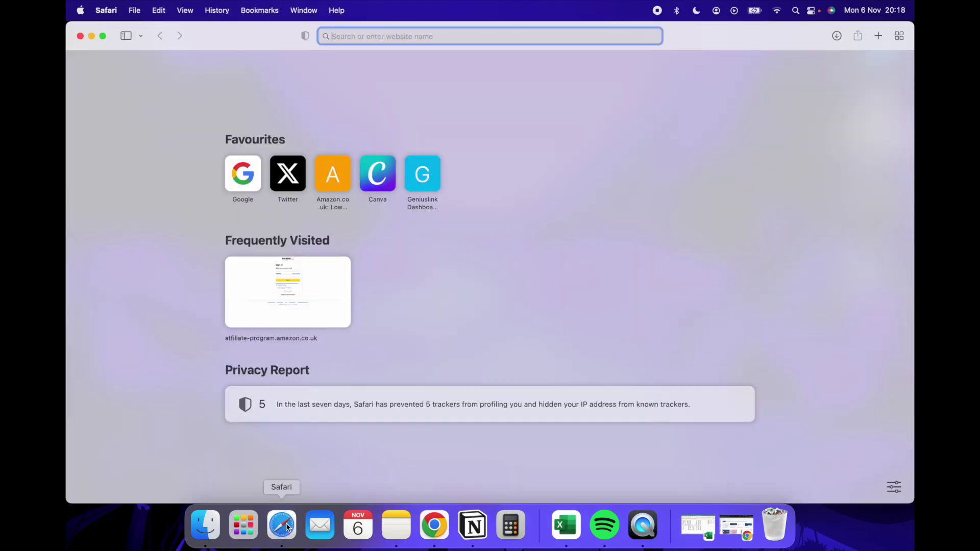
type("google.com")
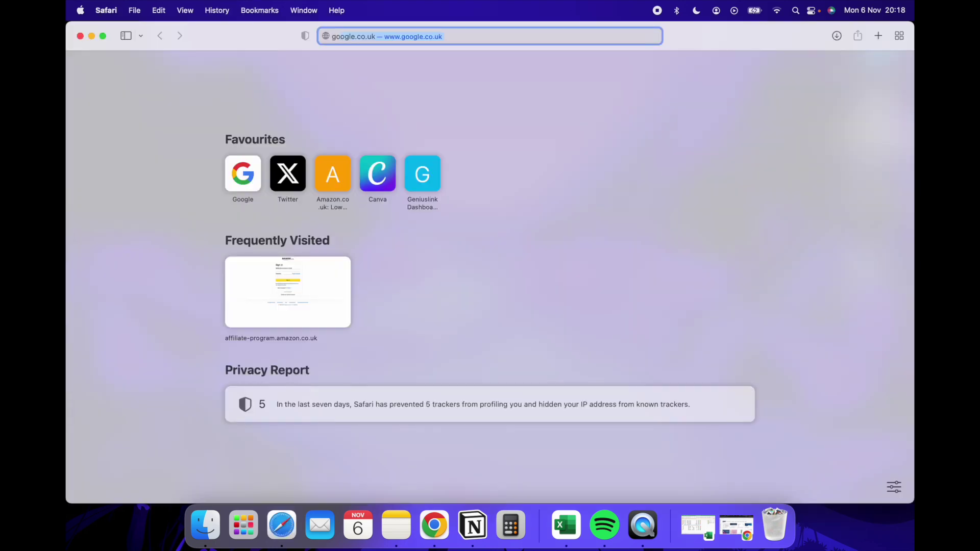
key("Return")
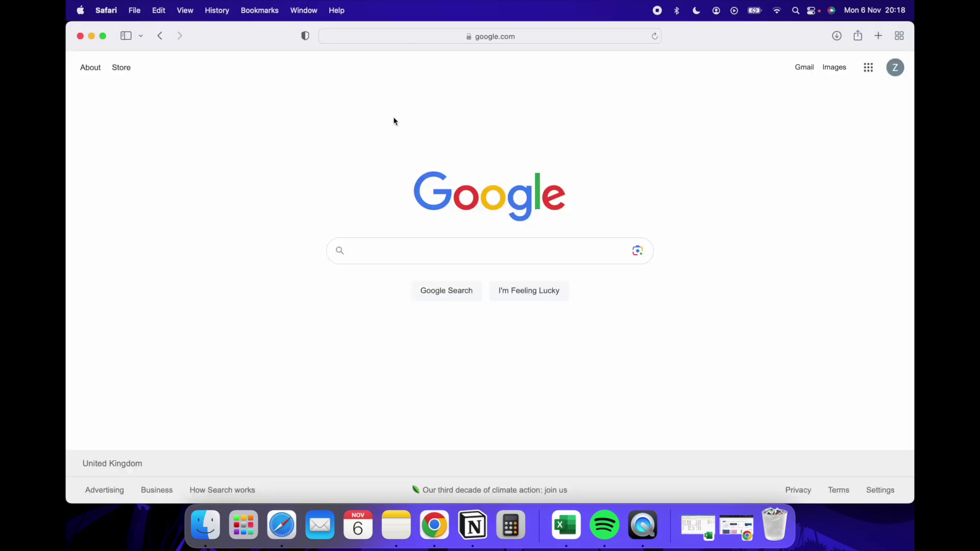
type("microsoft ")
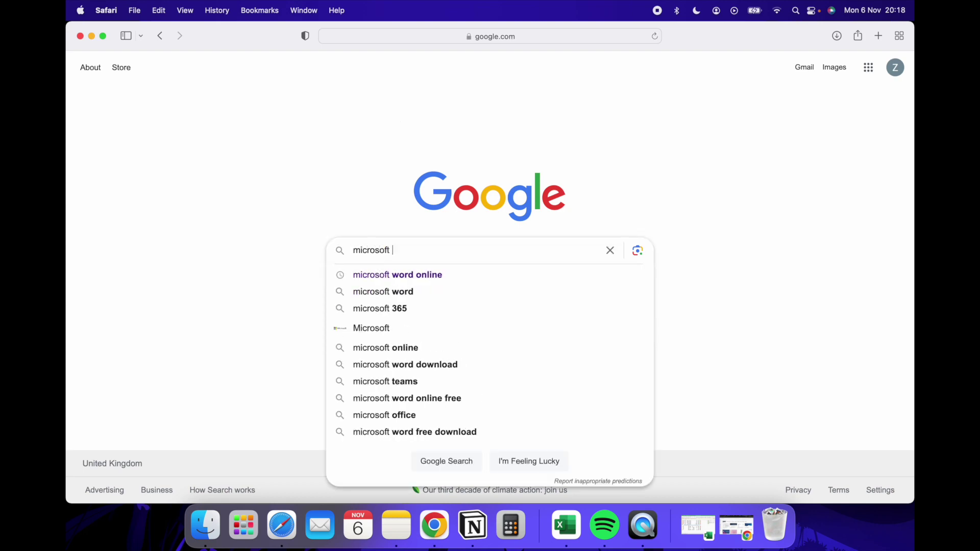
type("word online")
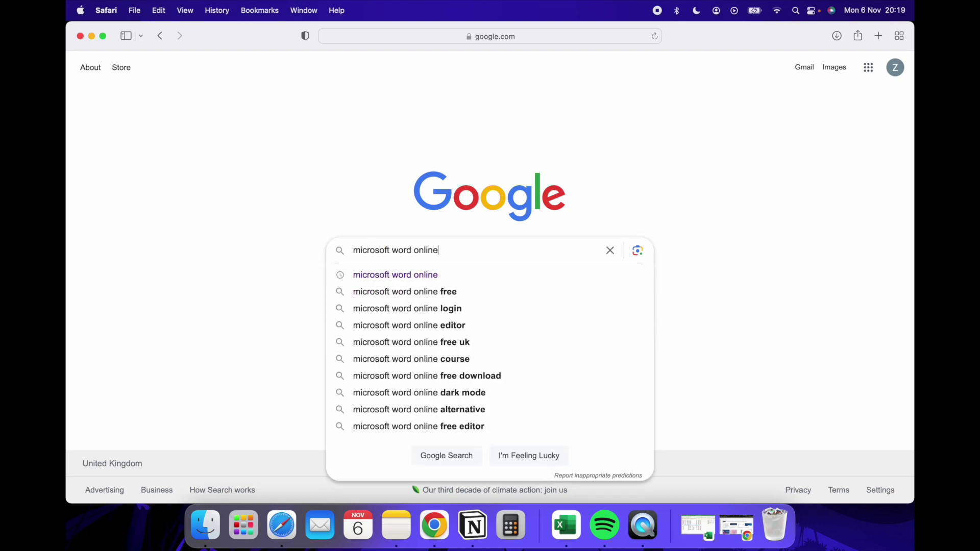
key("Return")
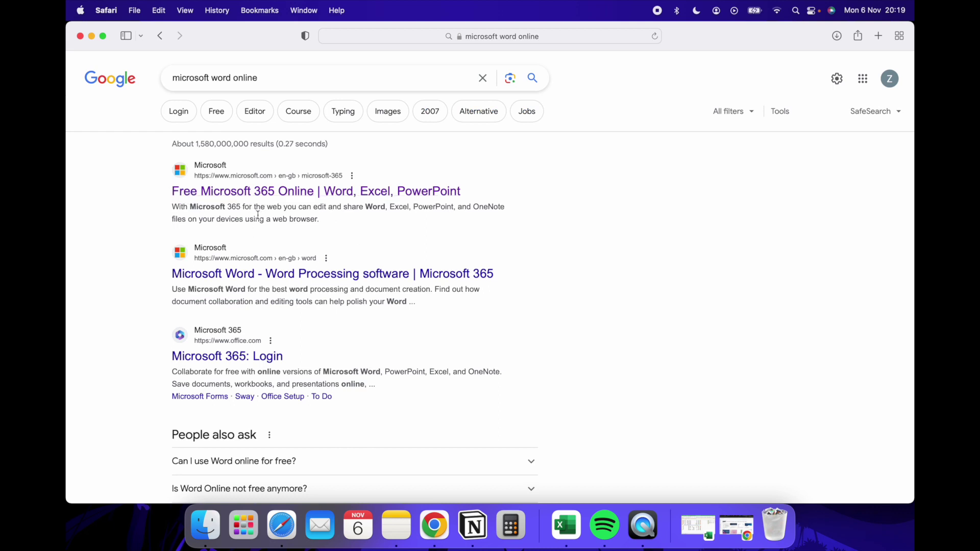
Open the 'Free Microsoft 365 Online' search result on microsoft.com.
left_click(309, 198)
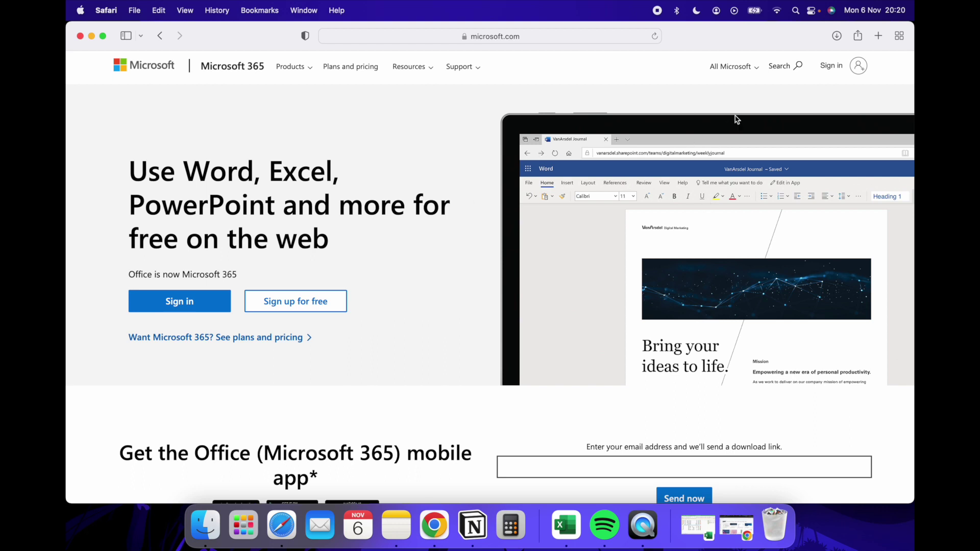
Start creating a new Microsoft account with a corrected Hotmail username.
left_click(840, 69)
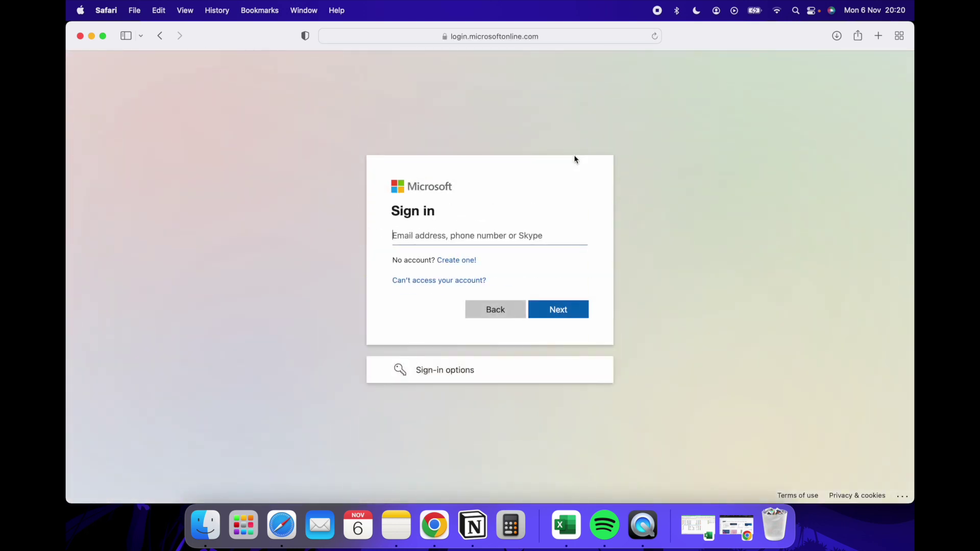
left_click(458, 260)
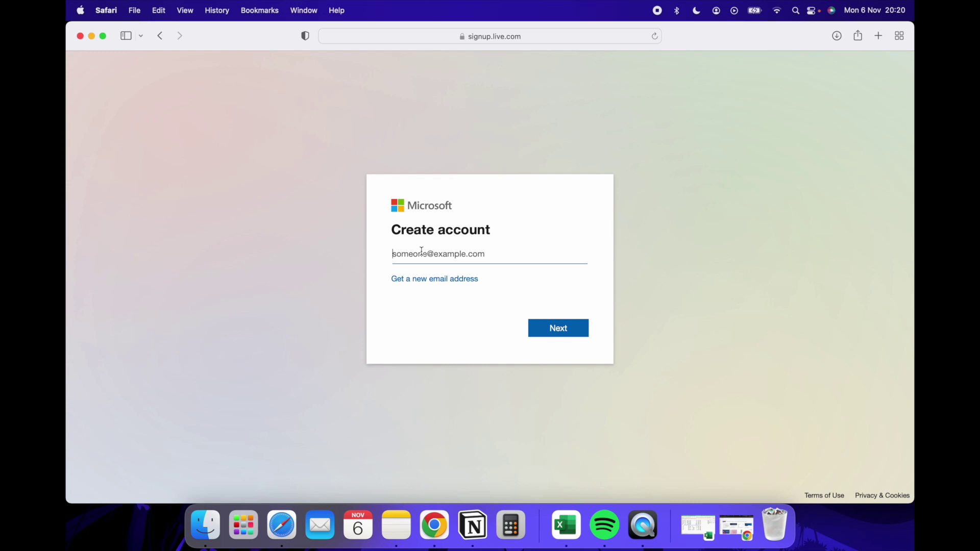
left_click(548, 325)
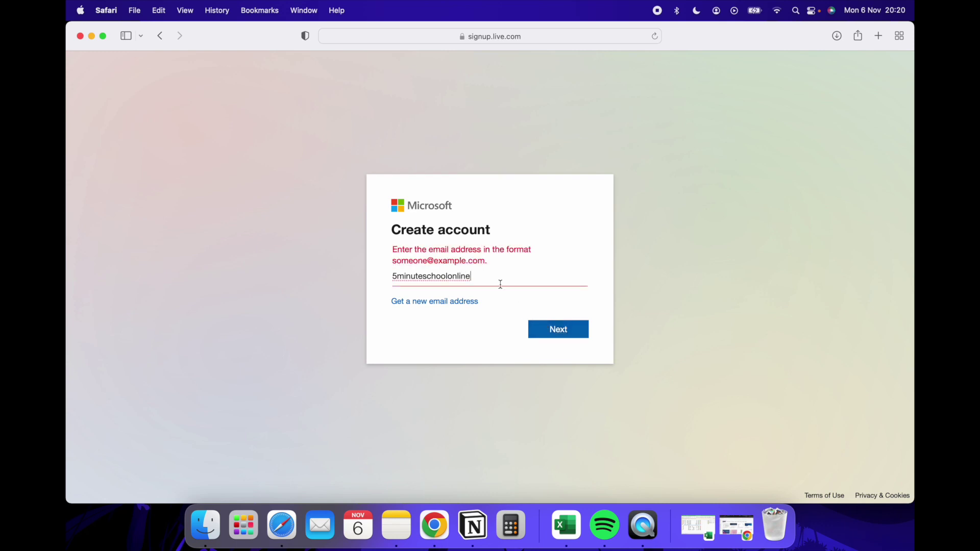
type("@hotmail")
left_click(557, 329)
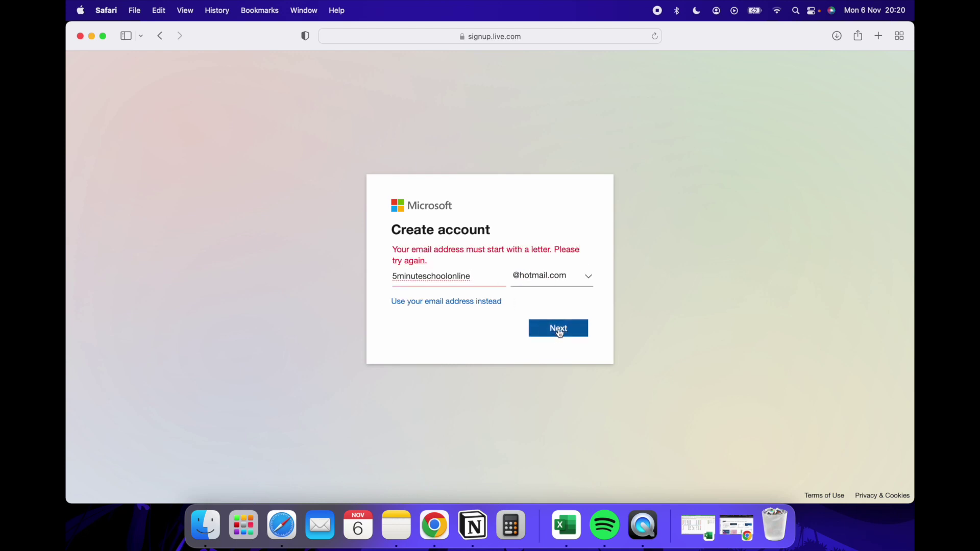
left_click(394, 278)
key("BackSpace")
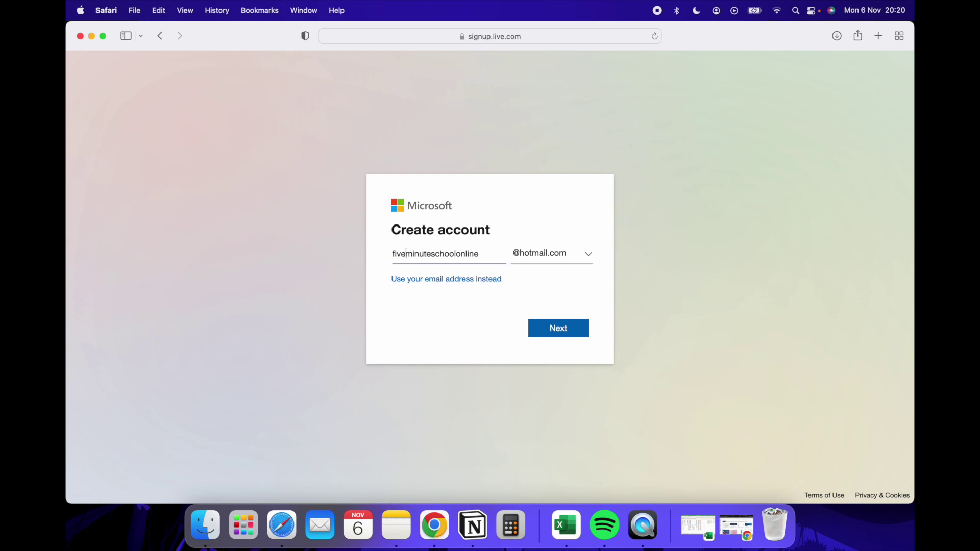
left_click(554, 329)
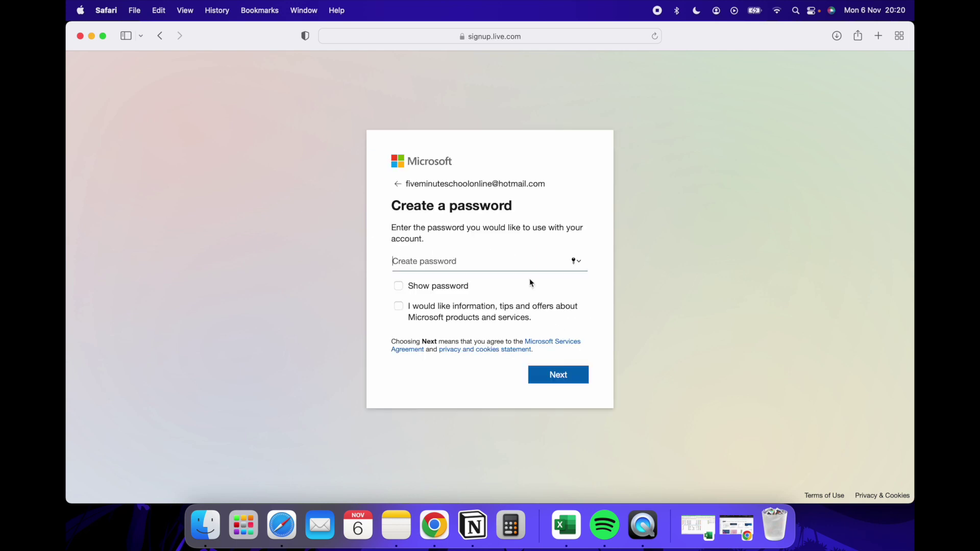
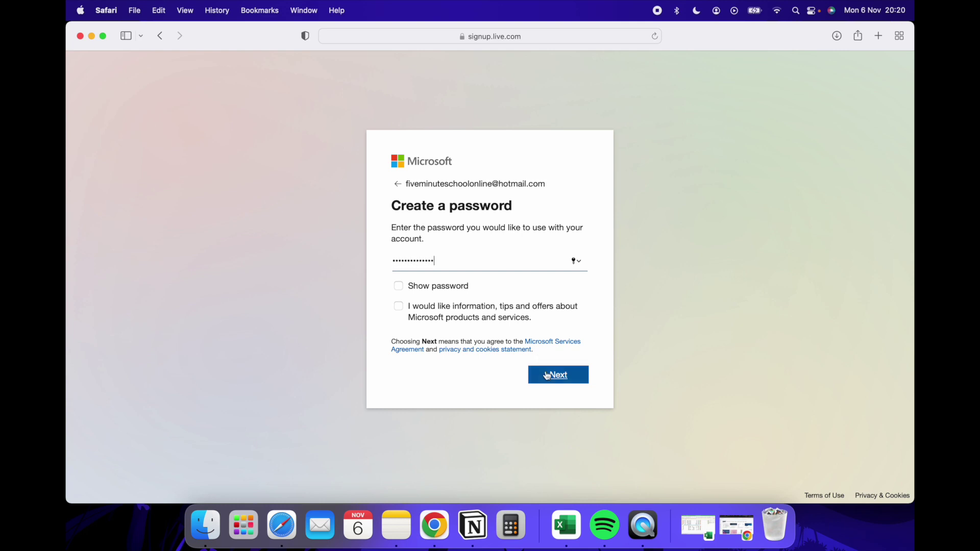
Submit the password, then set United Kingdom and a birth date of 3 January.
left_click(558, 375)
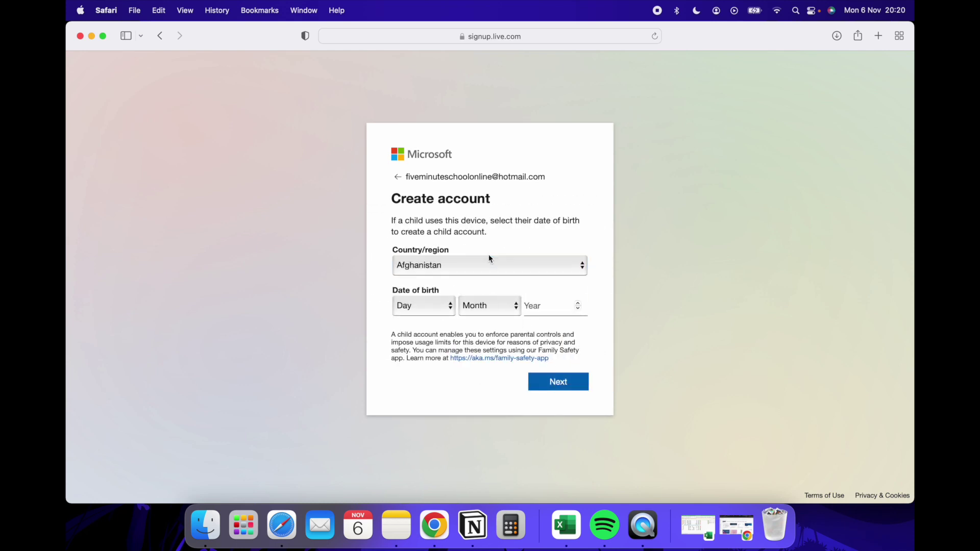
left_click(487, 265)
type("un")
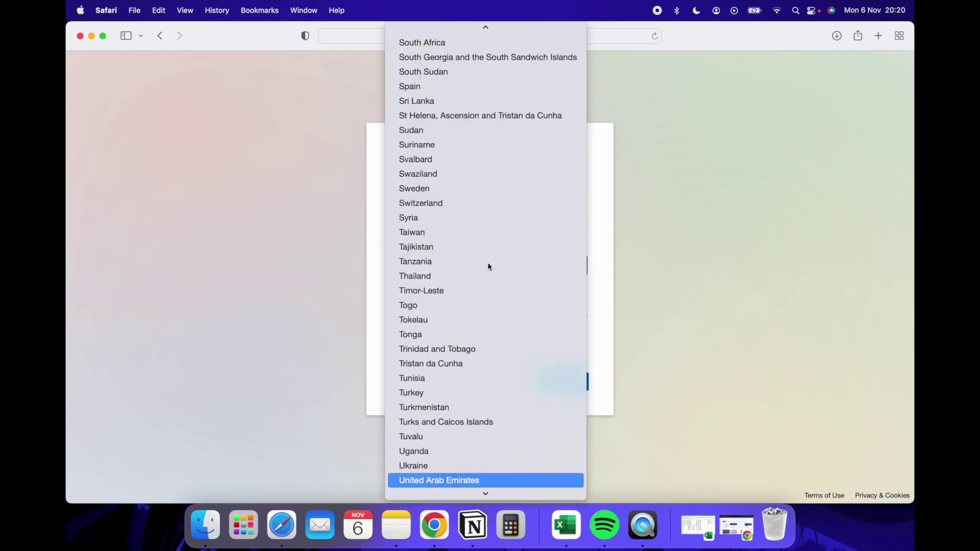
scroll(458, 427, "down", 5)
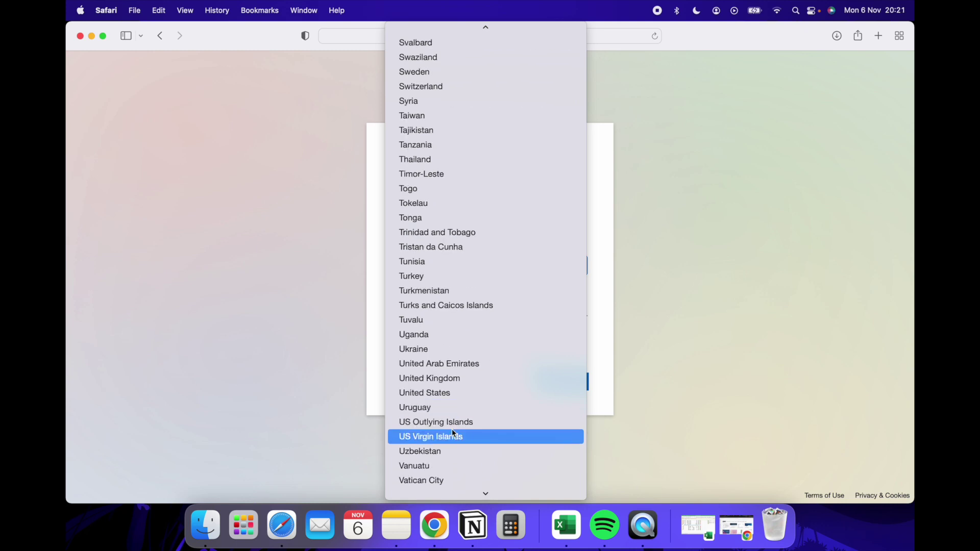
left_click(428, 381)
left_click(441, 303)
left_click(419, 346)
left_click(485, 306)
left_click(548, 300)
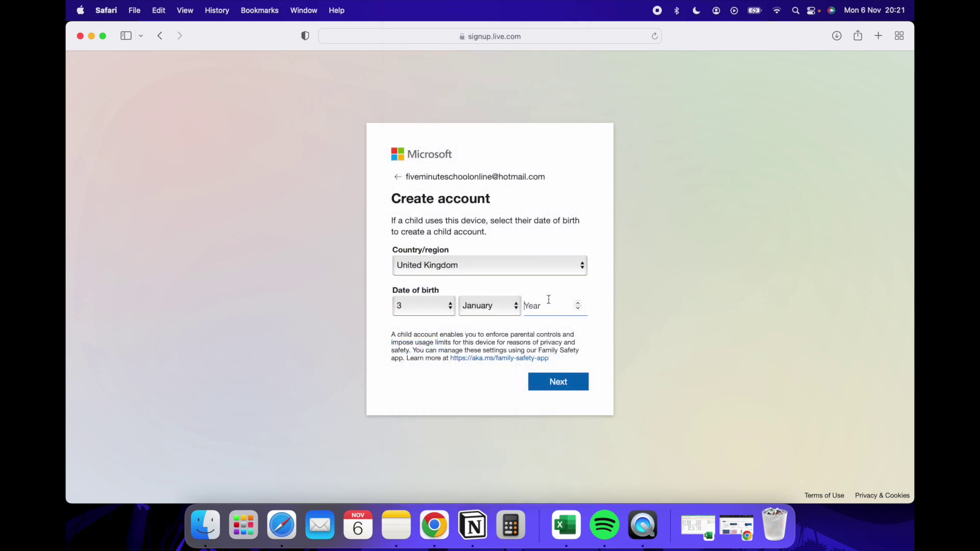
type("1990")
left_click(540, 383)
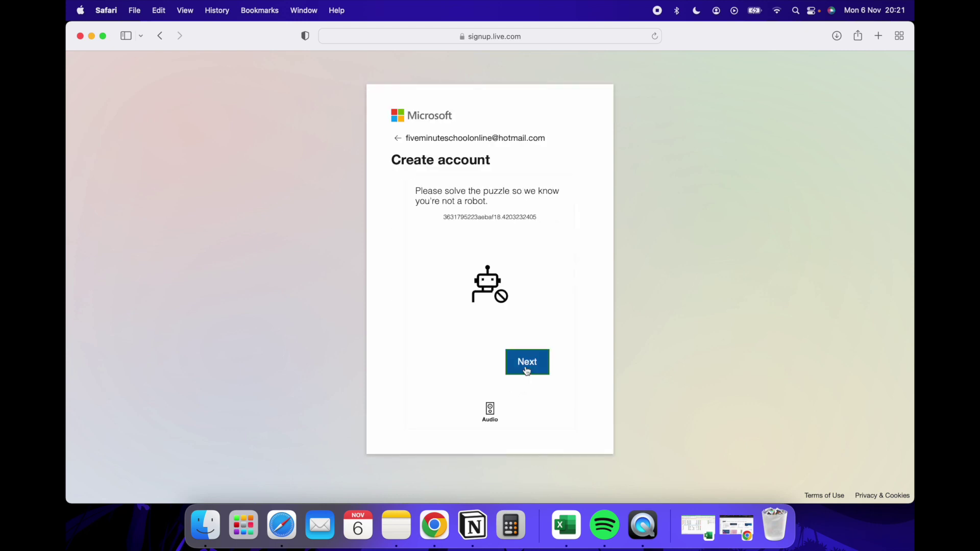
Rotate the animals to match the hand and submit the first two puzzles.
left_click(526, 369)
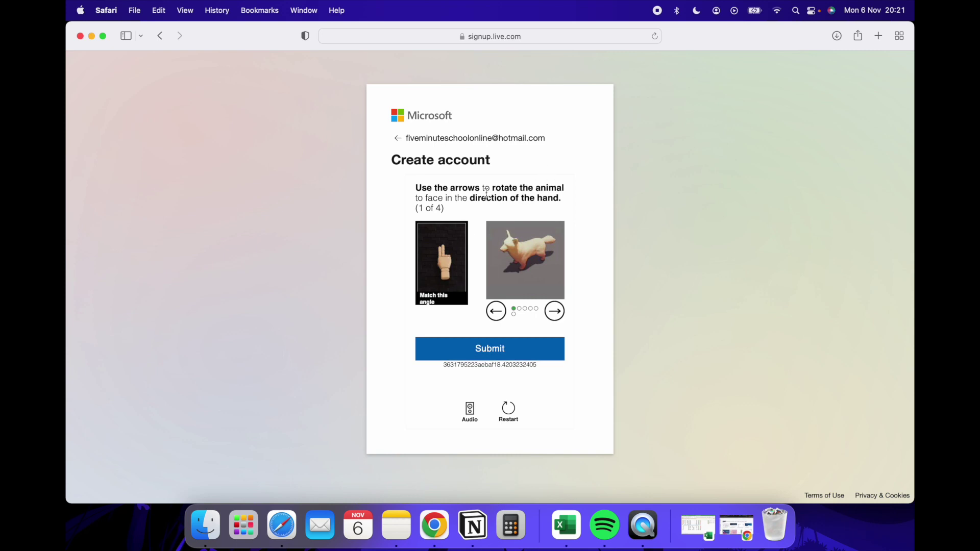
left_click(555, 312)
left_click(556, 315)
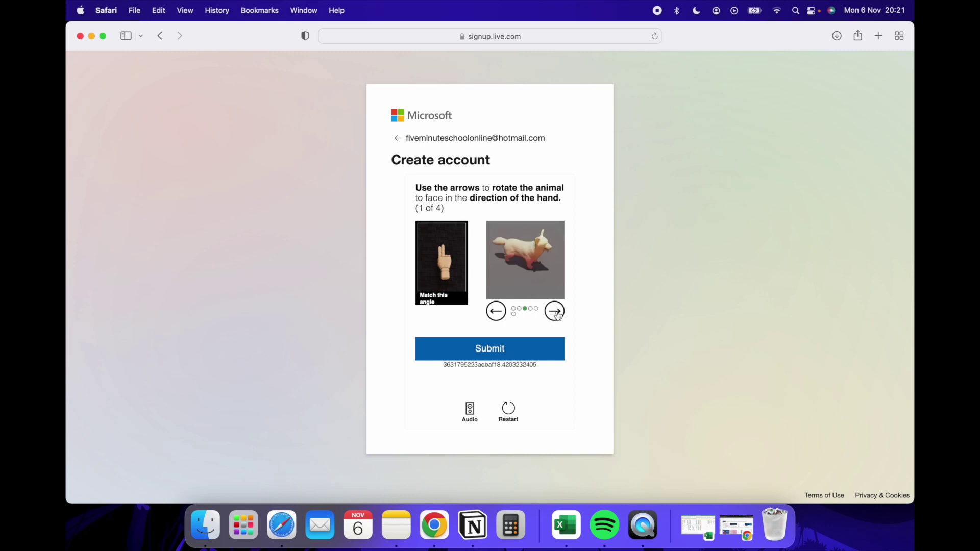
left_click(556, 314)
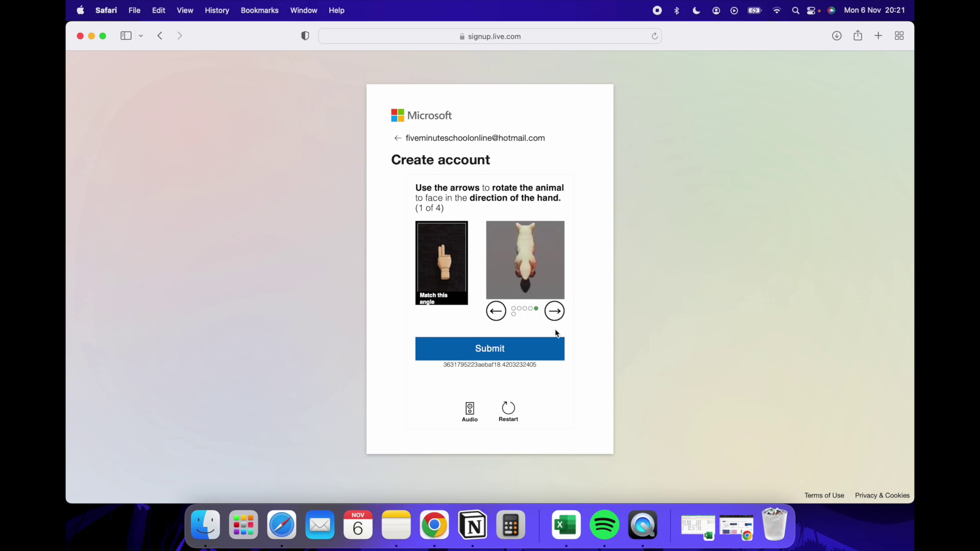
left_click(530, 356)
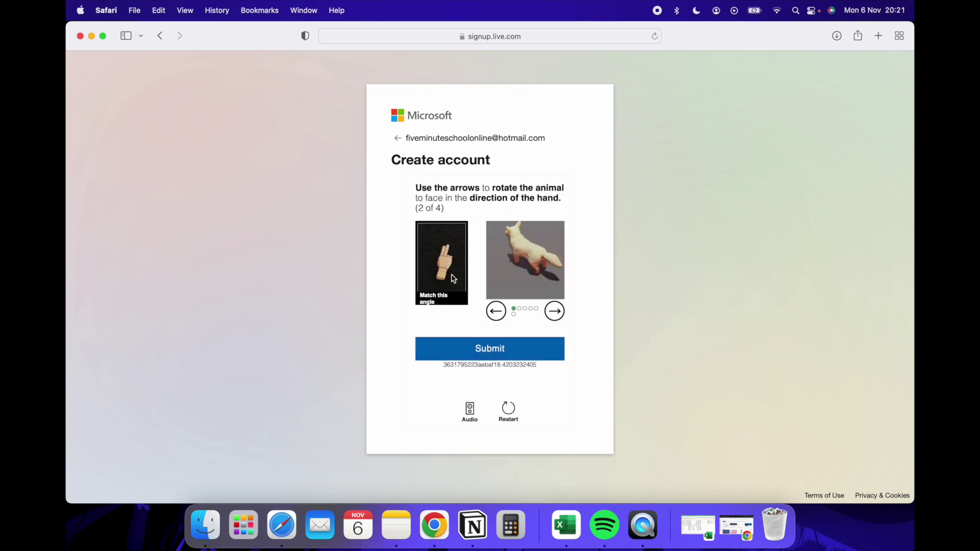
left_click(556, 311)
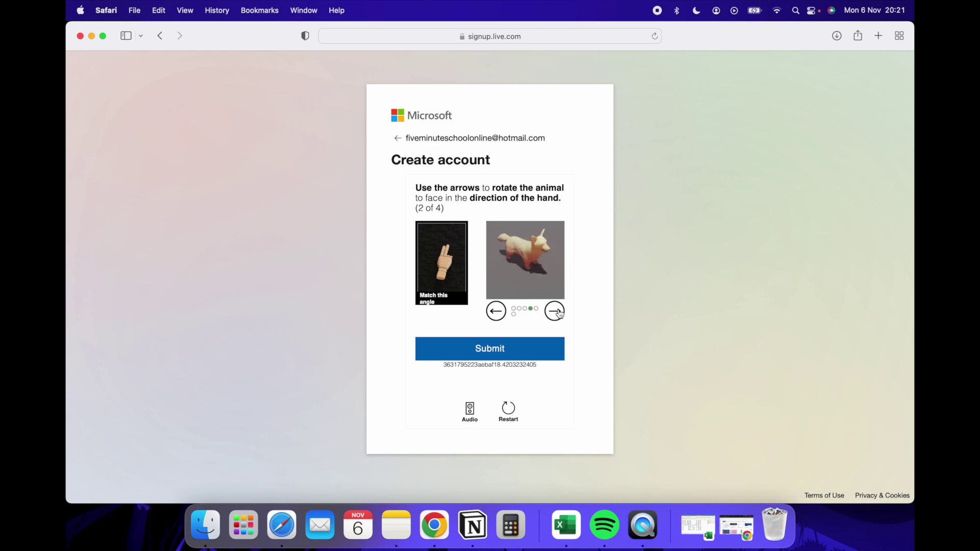
left_click(558, 313)
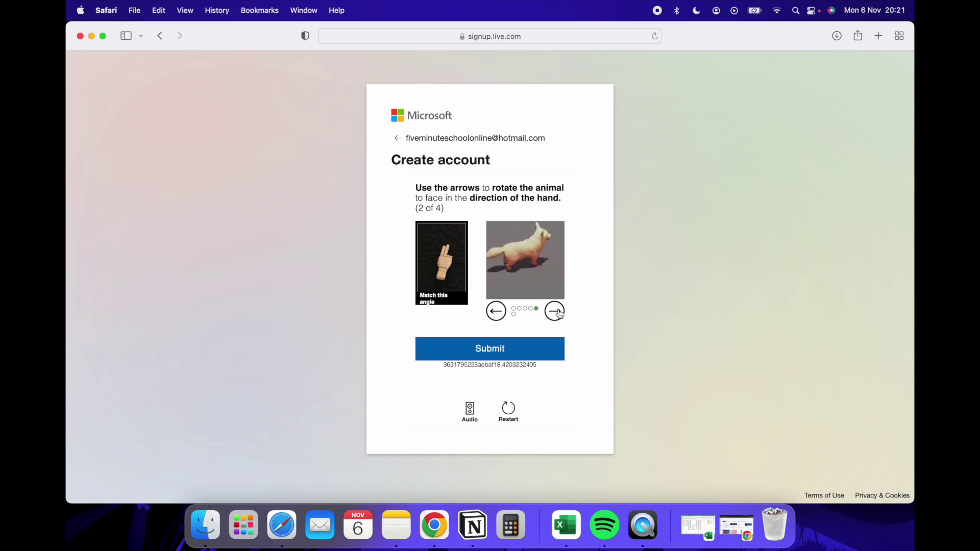
left_click(509, 351)
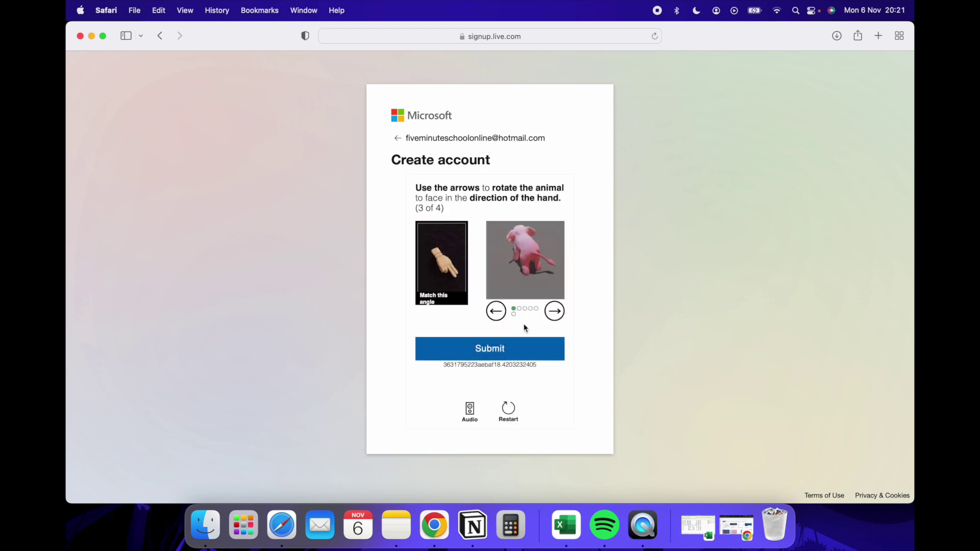
Rotate and submit the third and final puzzles to pass the robot check.
left_click(553, 312)
left_click(554, 312)
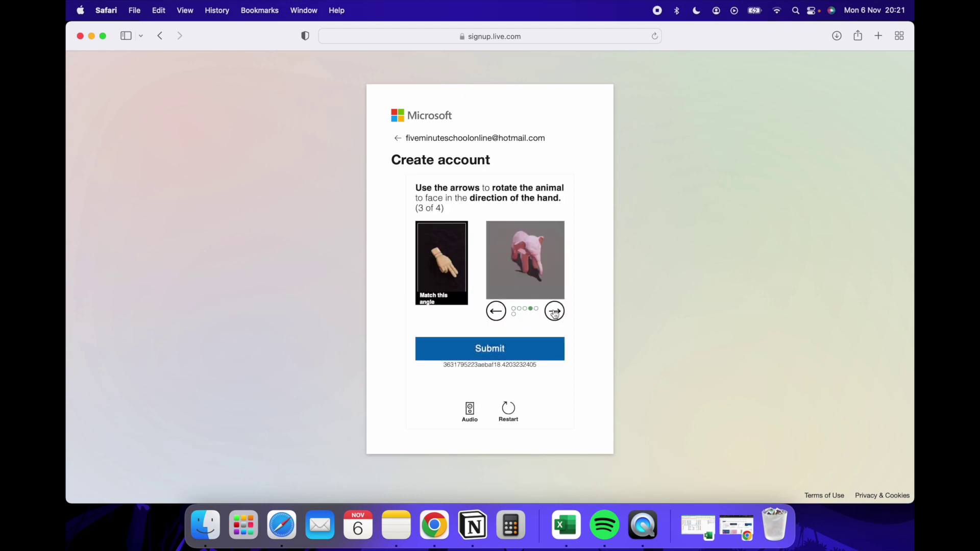
left_click(527, 361)
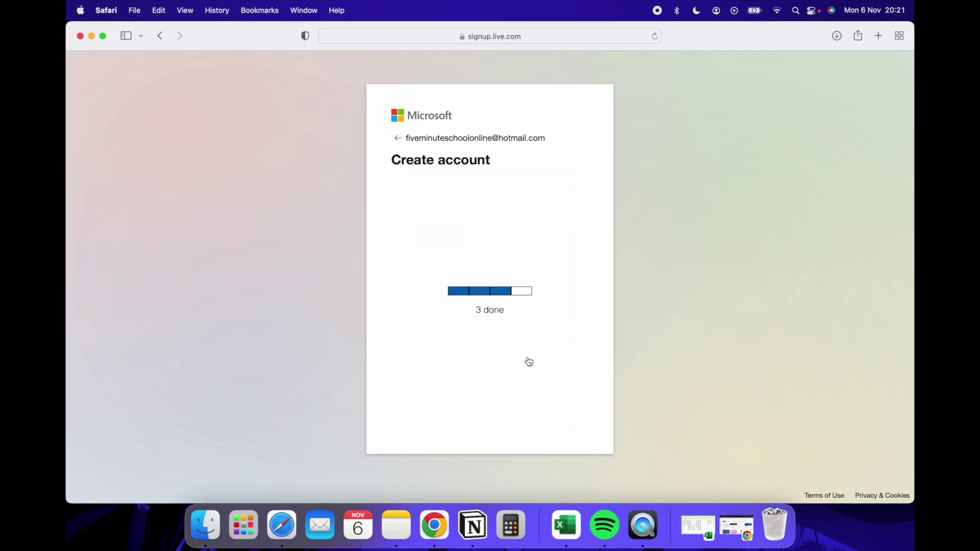
left_click(554, 315)
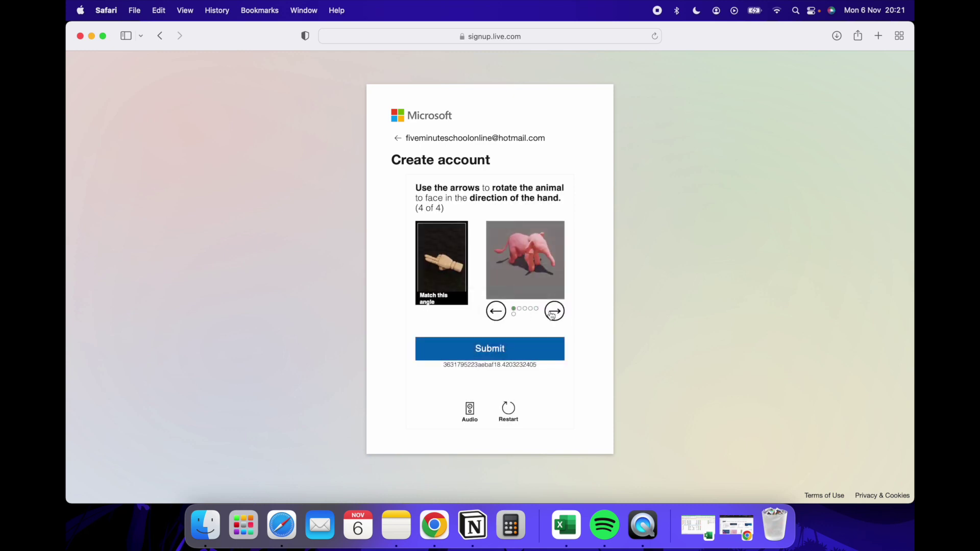
left_click(555, 315)
left_click(502, 312)
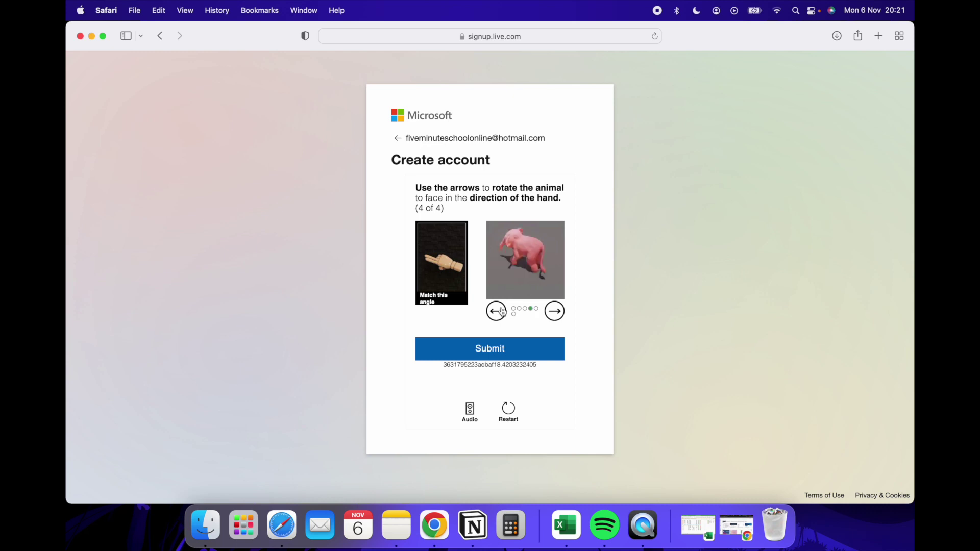
left_click(506, 346)
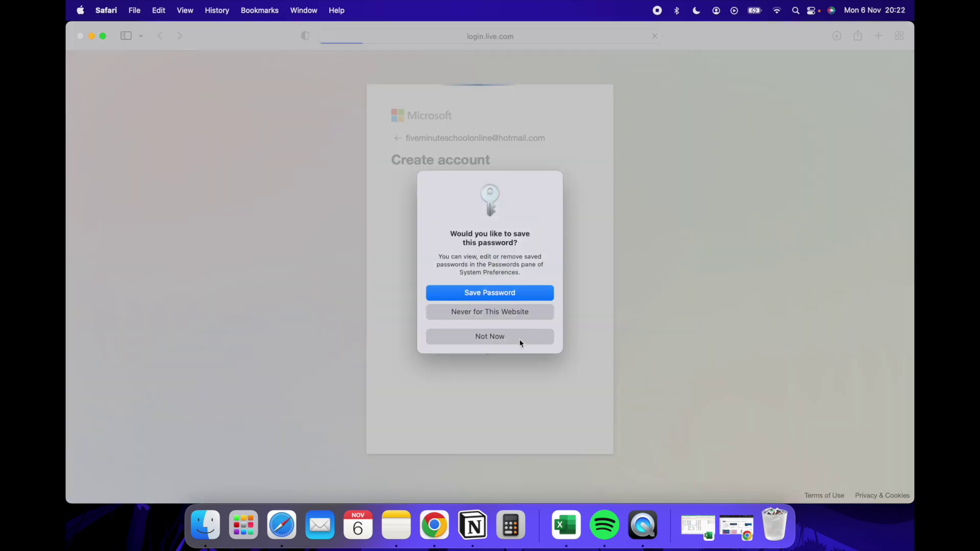
Decline saving the password, accept the privacy notice, close the tour and choose Word.
left_click(520, 342)
left_click(553, 444)
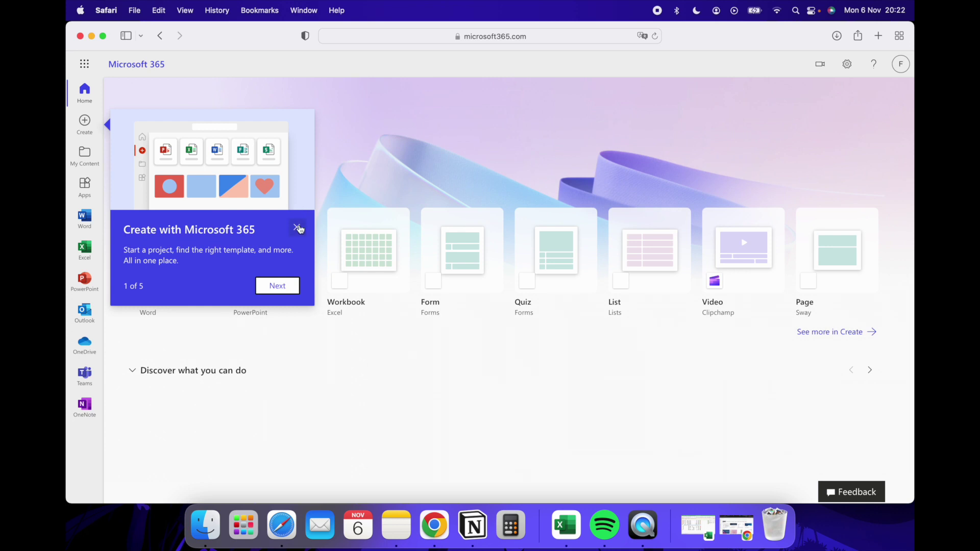
left_click(299, 229)
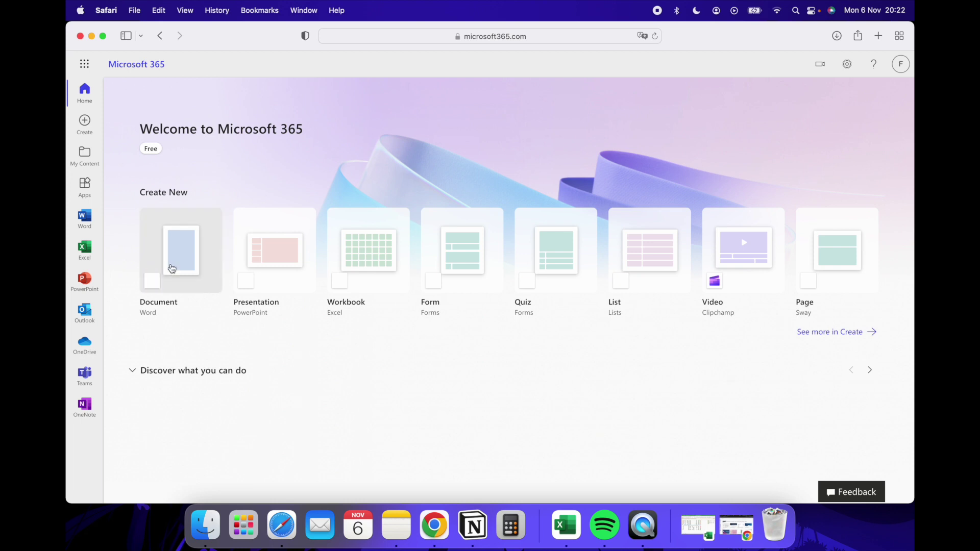
left_click(84, 224)
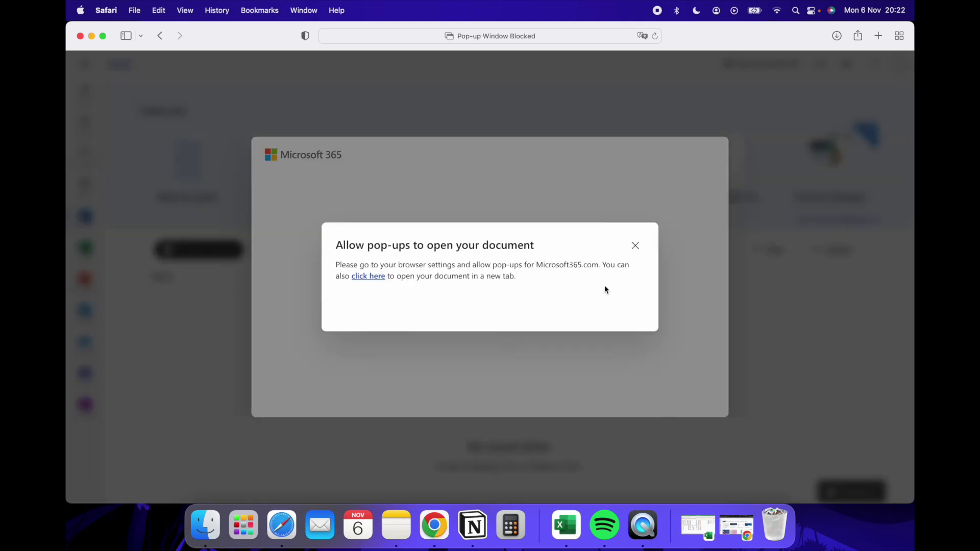
Dismiss the pop-up warning, finish the welcome slides and request a blank document.
left_click(635, 245)
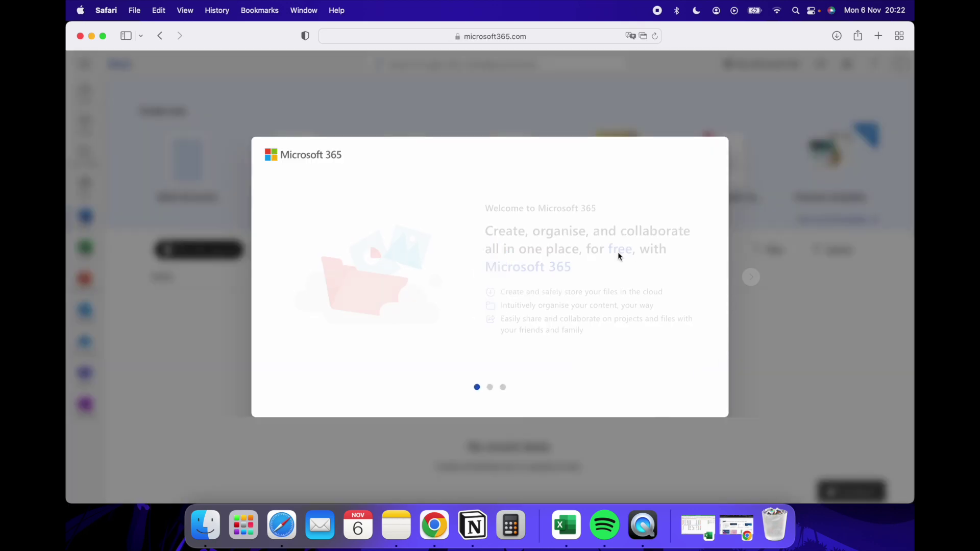
left_click(749, 277)
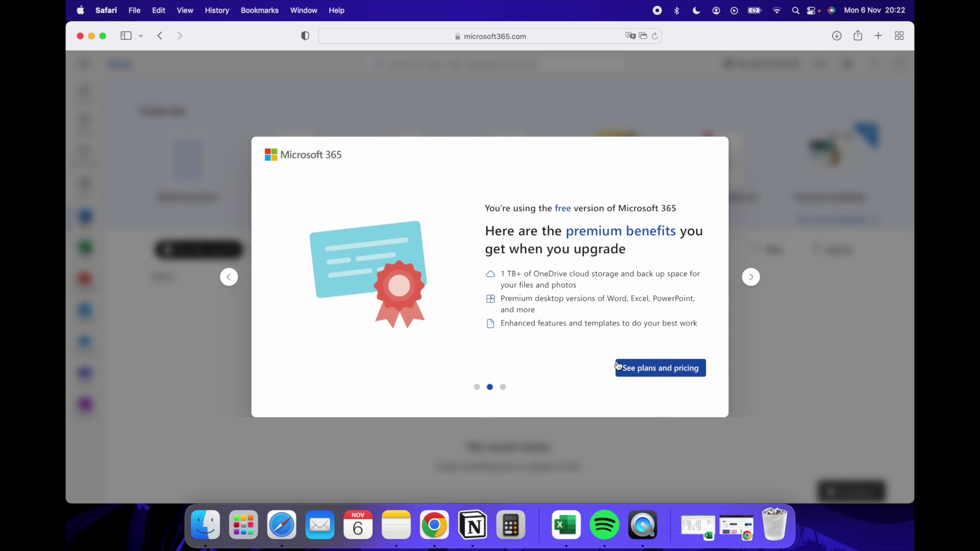
left_click(750, 278)
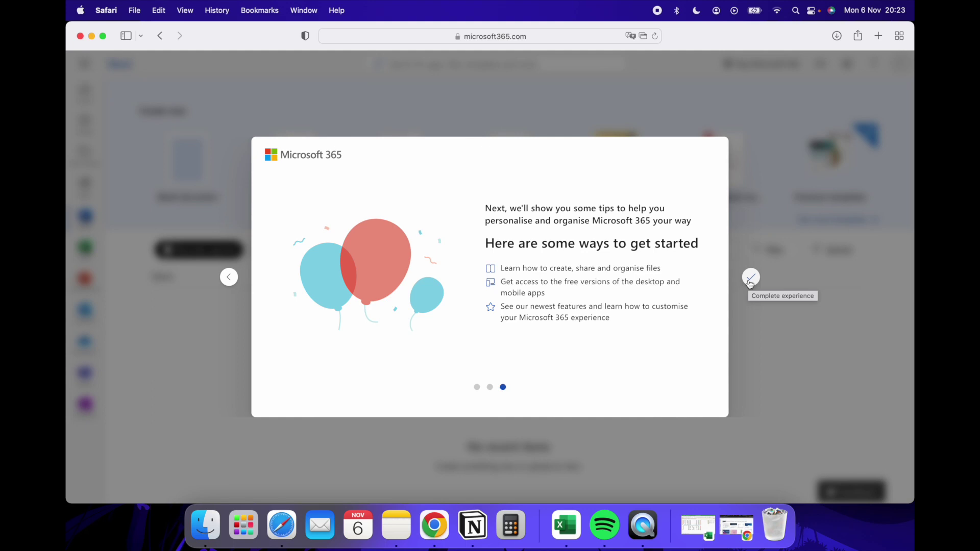
left_click(750, 278)
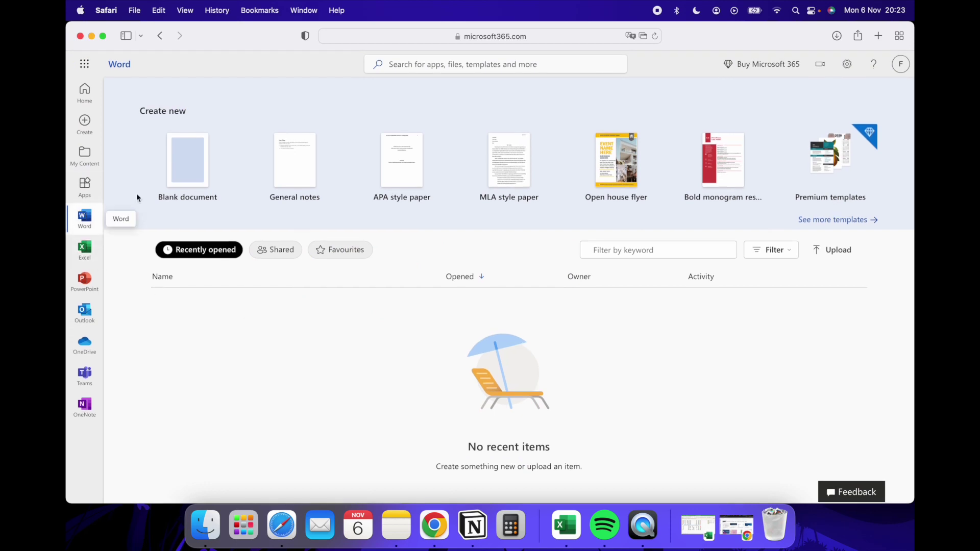
left_click(174, 170)
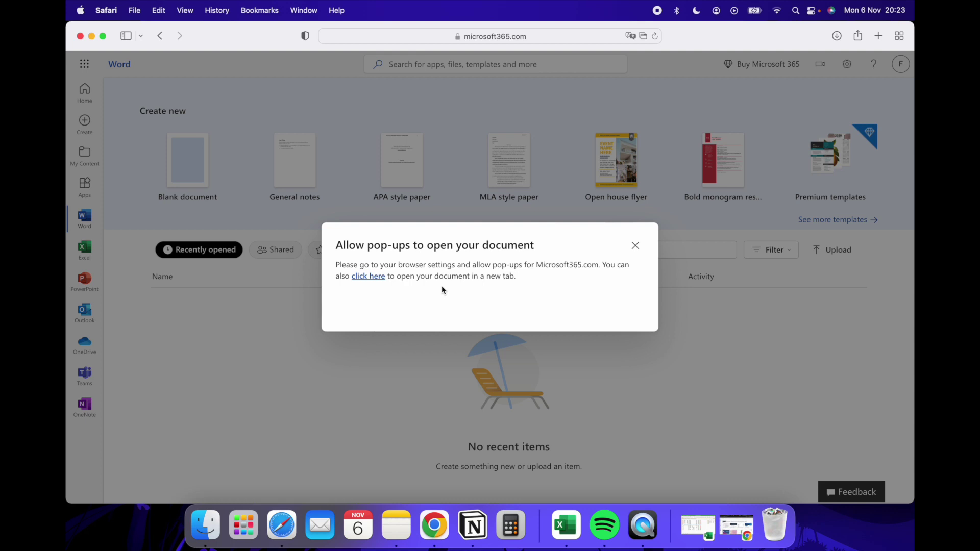
Open the new Document 3 in its own tab via the 'click here' link.
left_click(373, 279)
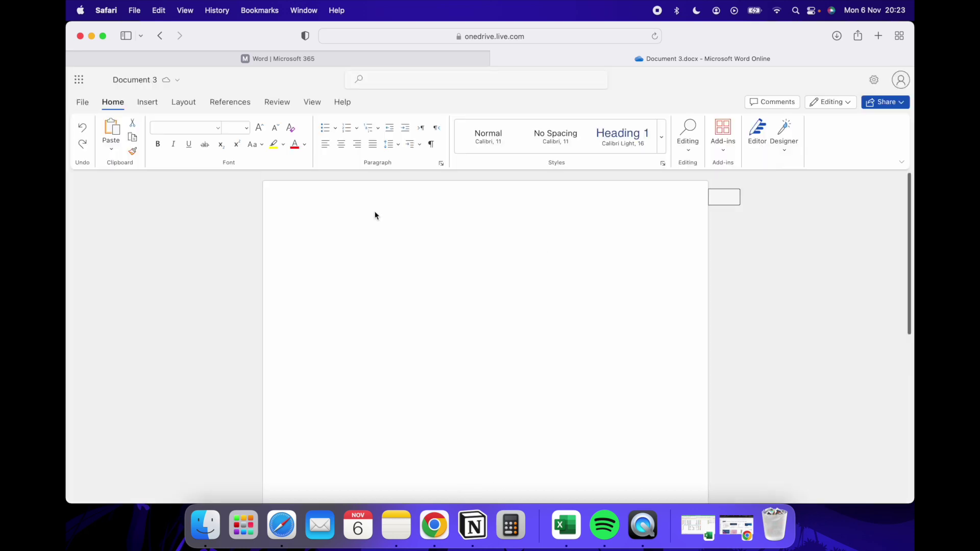
Write "Hello World I am using Microsoft word and I haven't paid anything!" on the page.
left_click(392, 245)
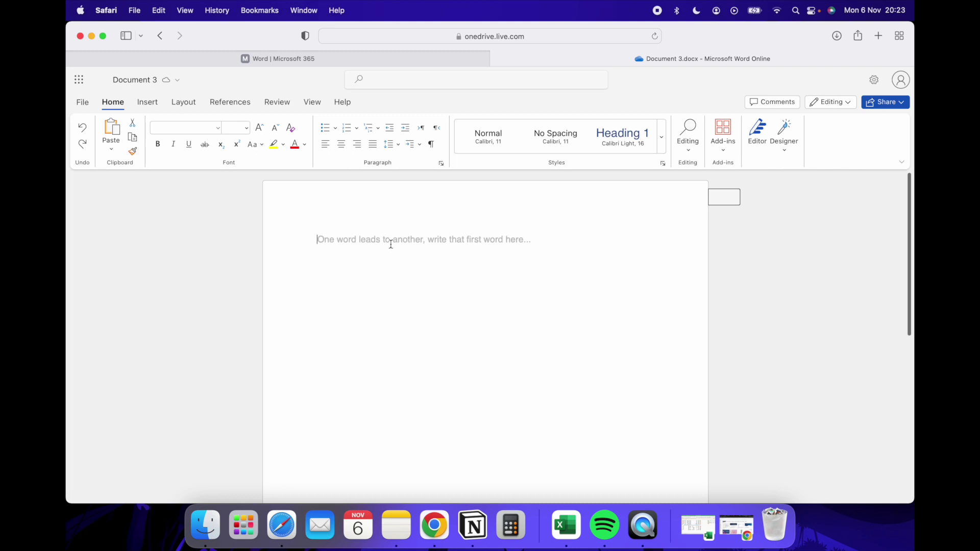
type("Hello ")
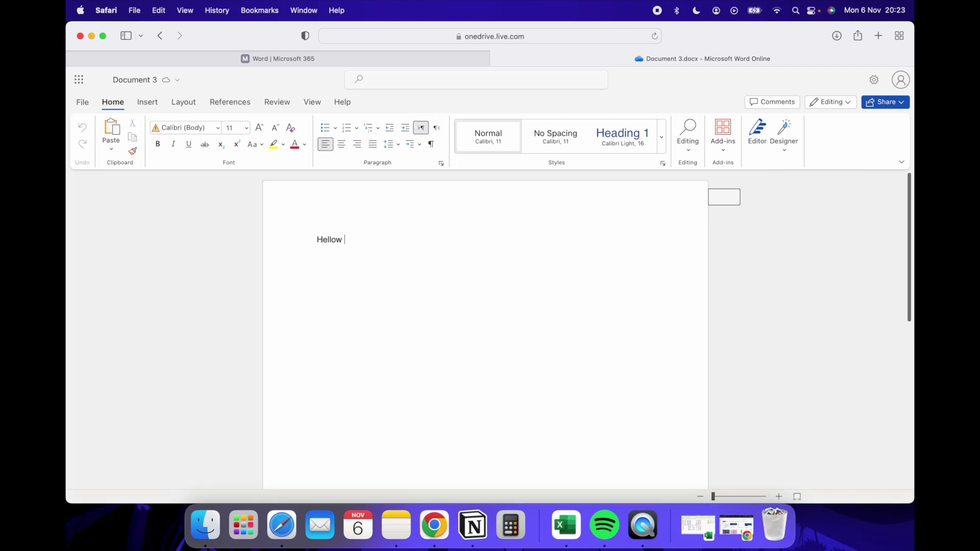
type("WorldI am")
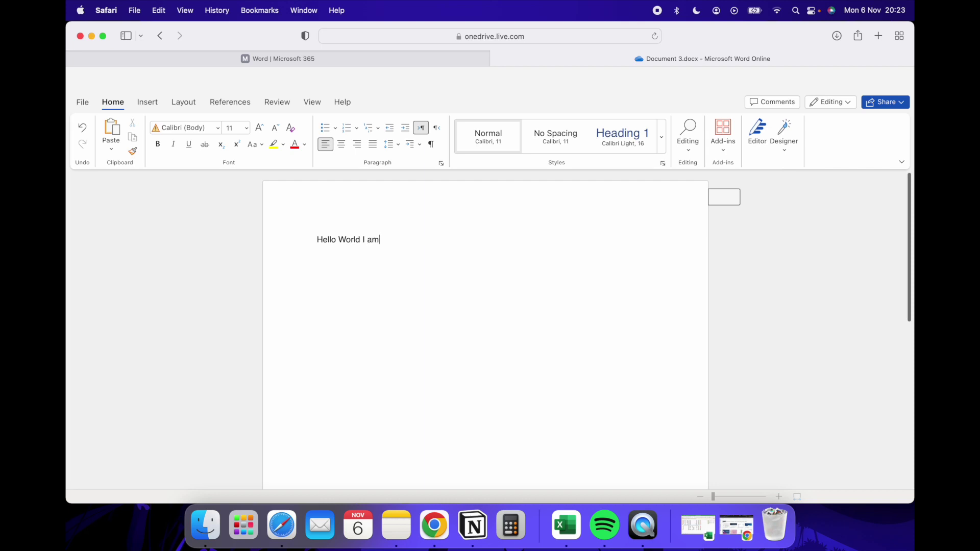
type(" using Microsof")
type("tword and I ")
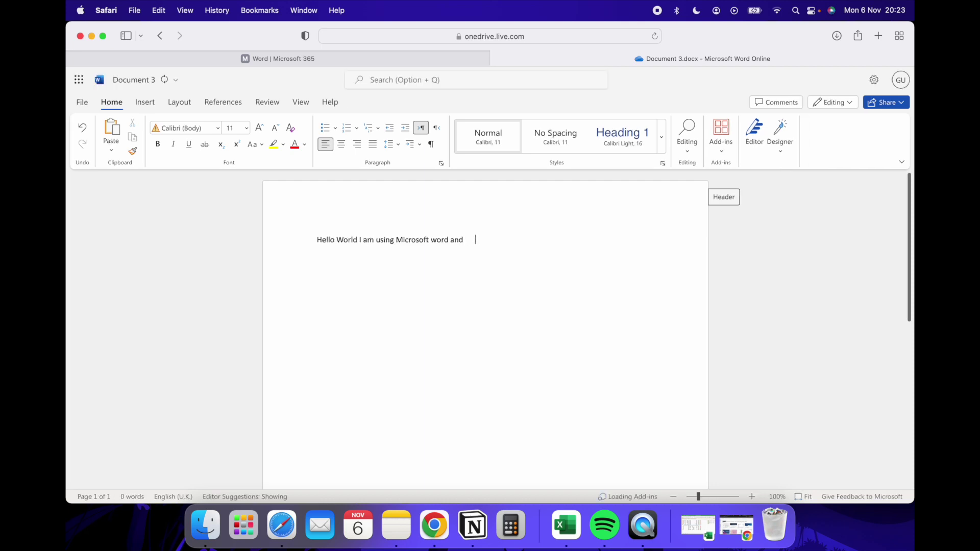
type("haven't paid ")
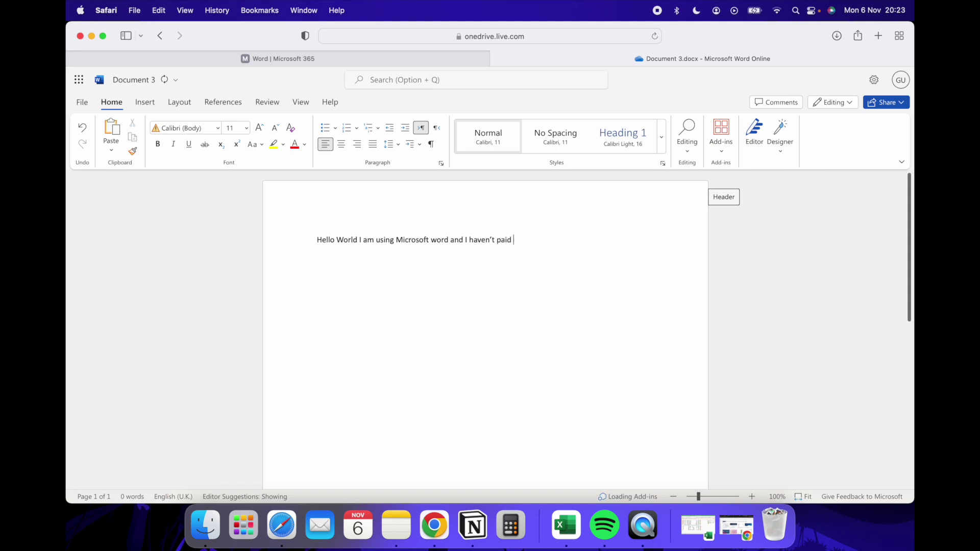
type("nything!")
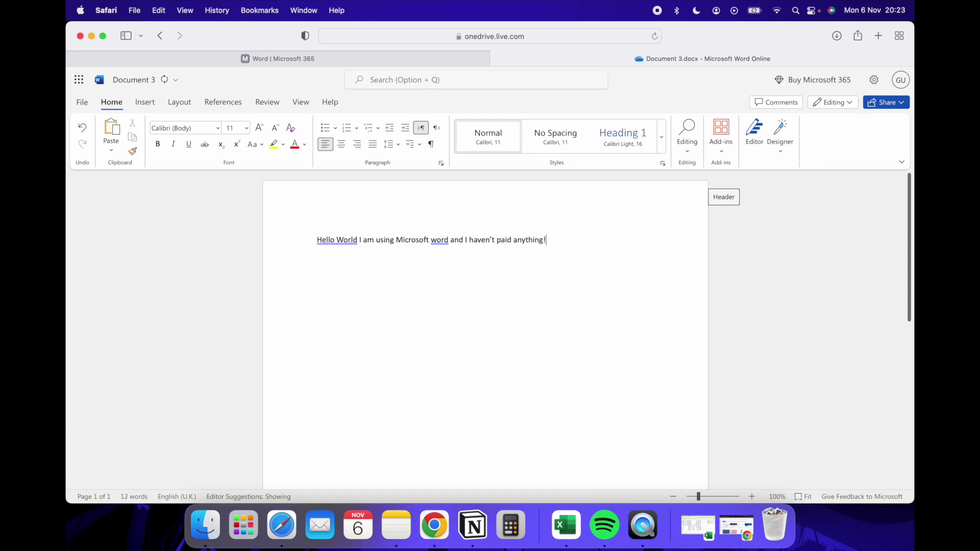
Select the sentence and set it to Times New Roman at 28 points.
left_click_drag(296, 249, 587, 283)
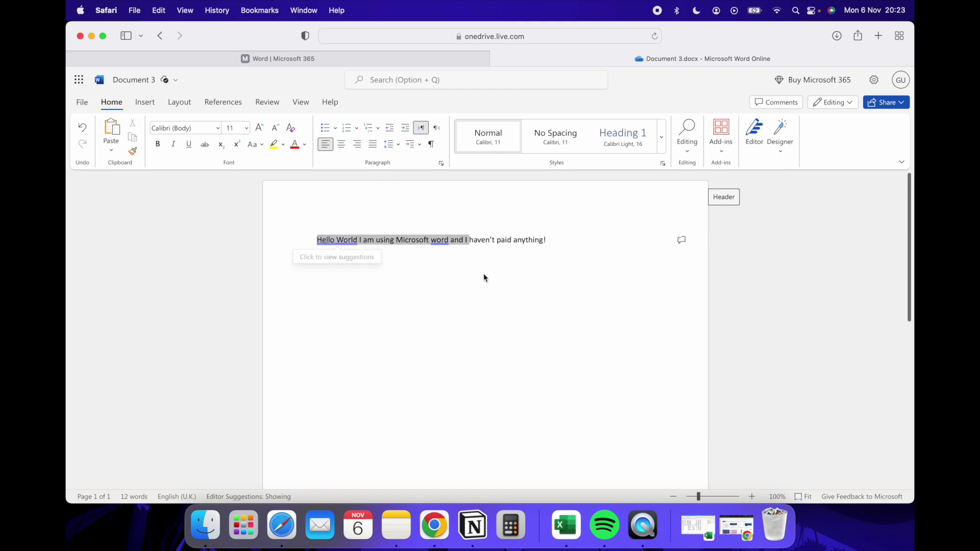
left_click(216, 128)
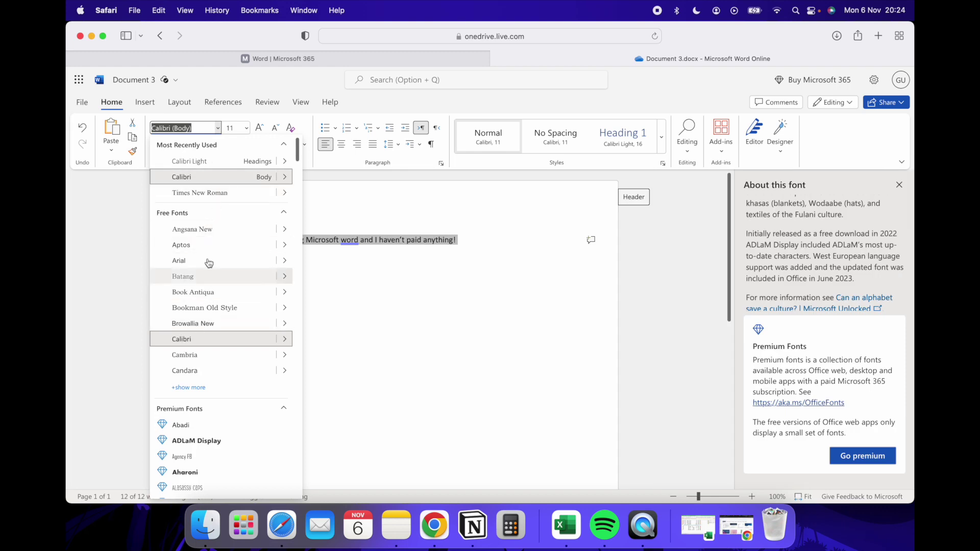
scroll(190, 438, "down", 4)
scroll(191, 438, "down", 2)
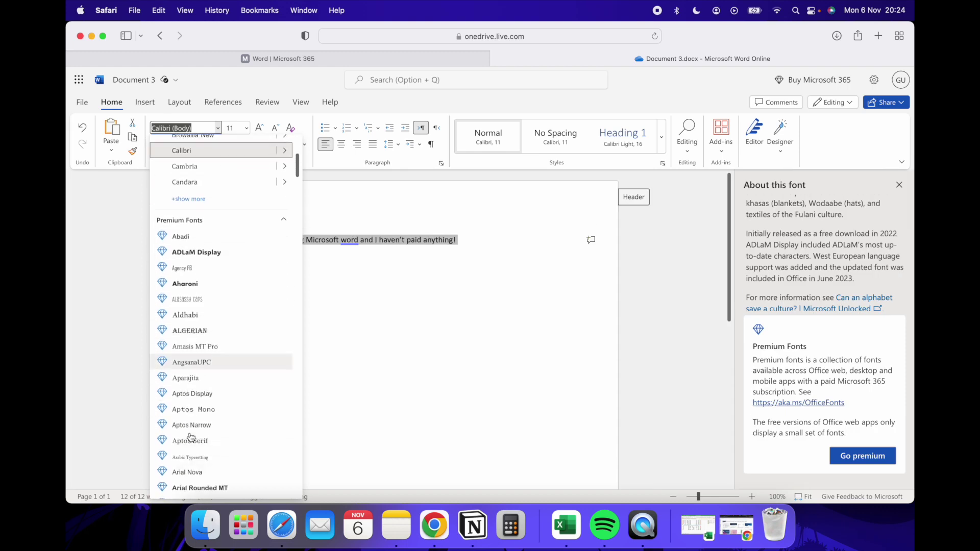
scroll(190, 438, "down", 3)
scroll(189, 438, "up", 4)
scroll(190, 439, "up", 2)
scroll(190, 438, "up", 2)
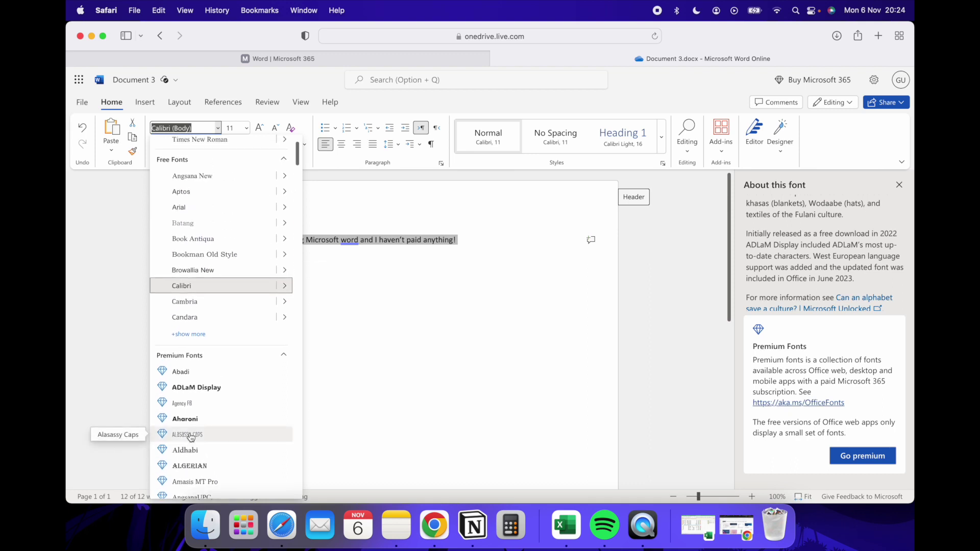
scroll(191, 437, "up", 1)
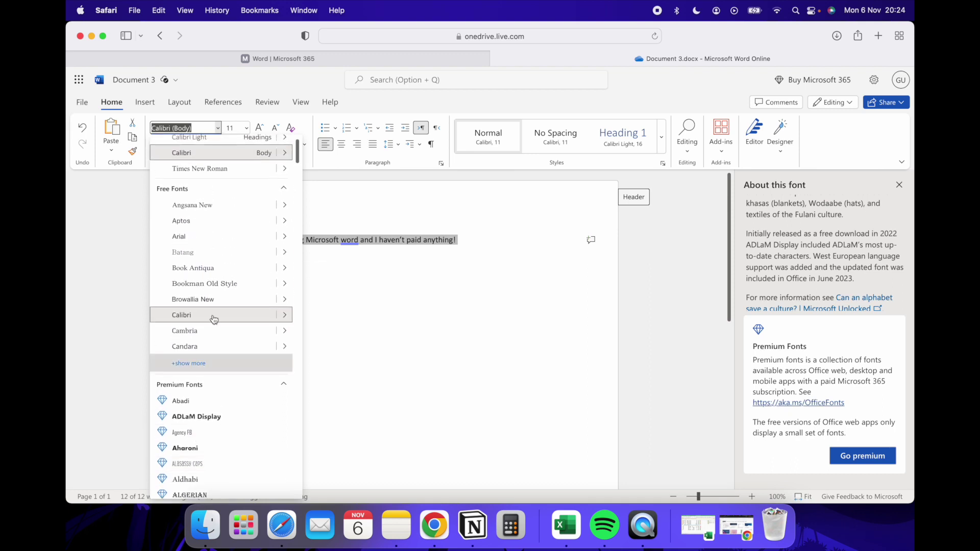
left_click(194, 364)
scroll(194, 360, "down", 2)
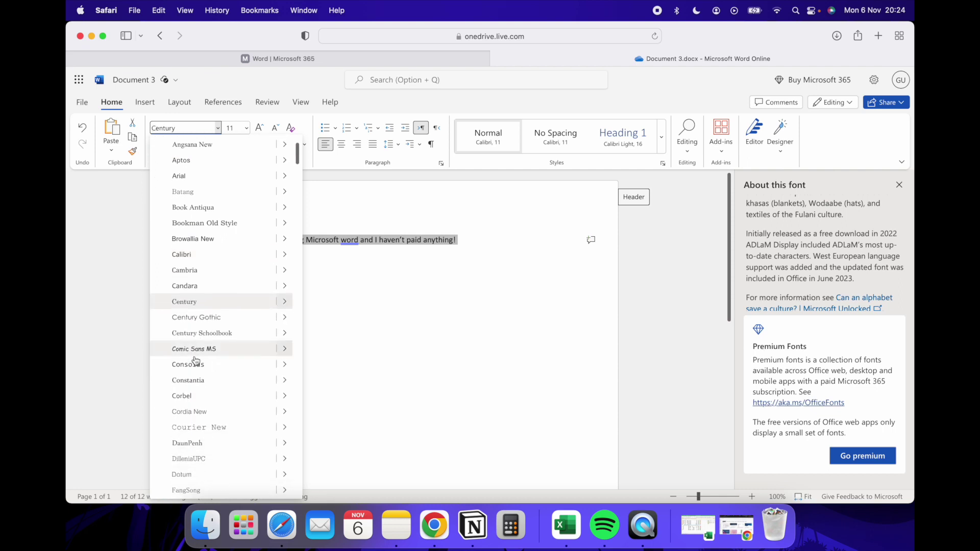
scroll(219, 229, "up", 1)
scroll(211, 238, "up", 1)
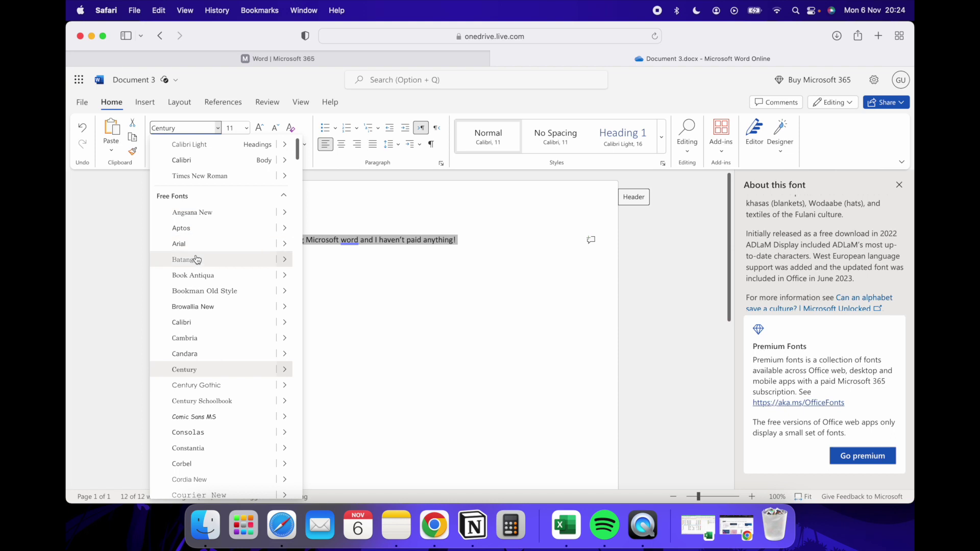
scroll(199, 265, "down", 4)
scroll(200, 273, "down", 4)
scroll(199, 274, "down", 4)
scroll(200, 273, "up", 8)
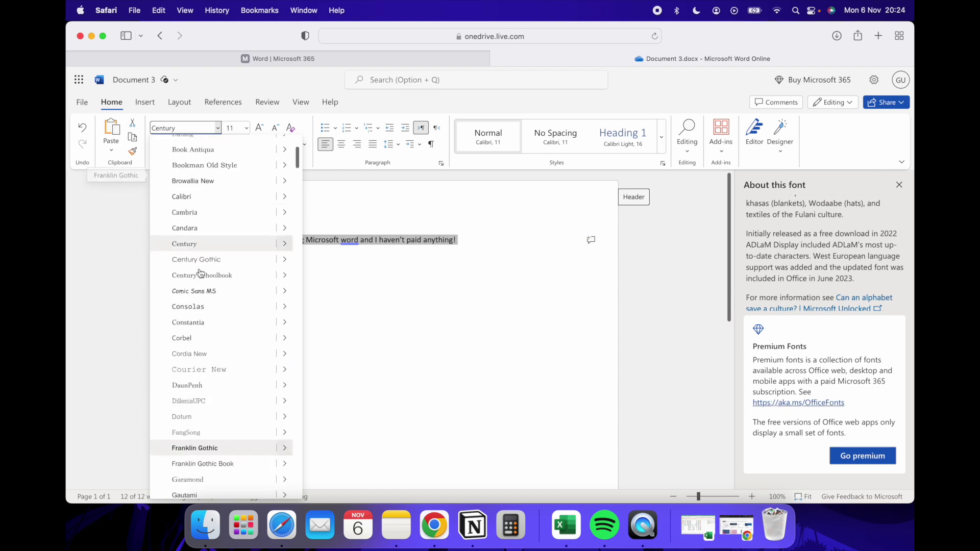
scroll(200, 273, "up", 2)
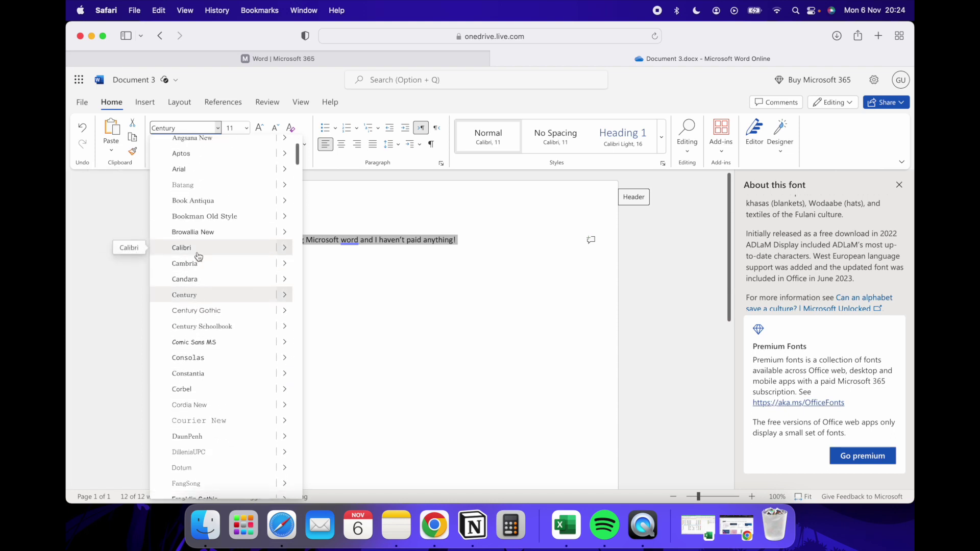
scroll(198, 257, "down", 8)
scroll(198, 260, "down", 8)
scroll(200, 265, "down", 8)
scroll(203, 268, "down", 4)
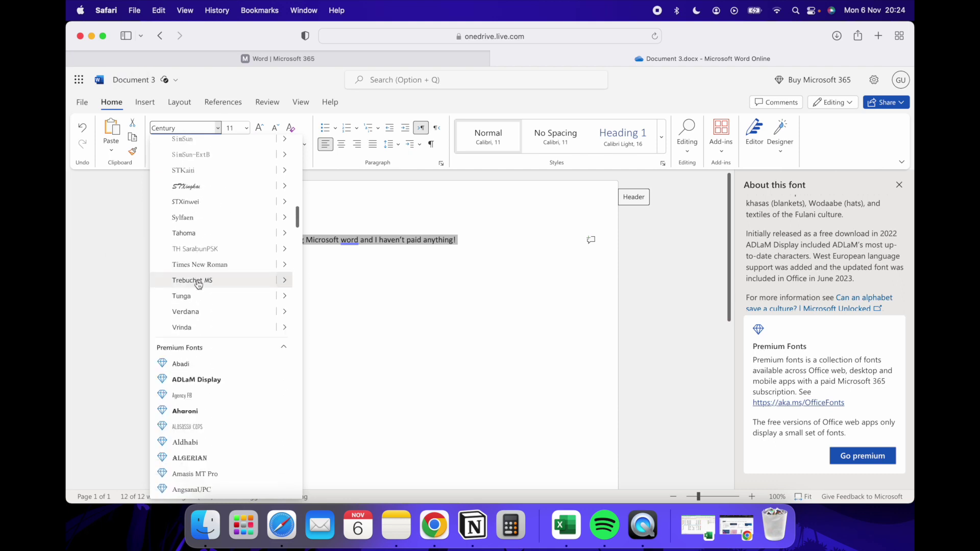
left_click(205, 270)
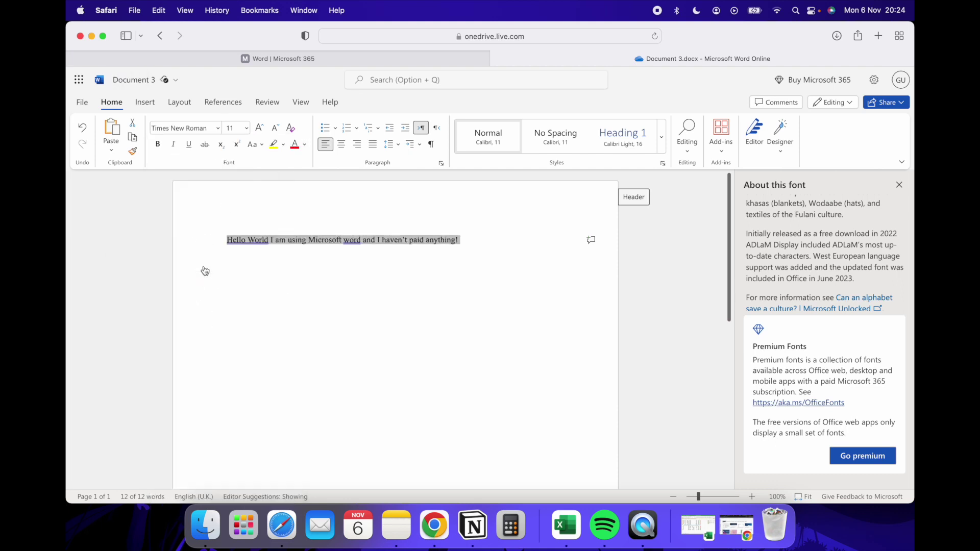
left_click(234, 128)
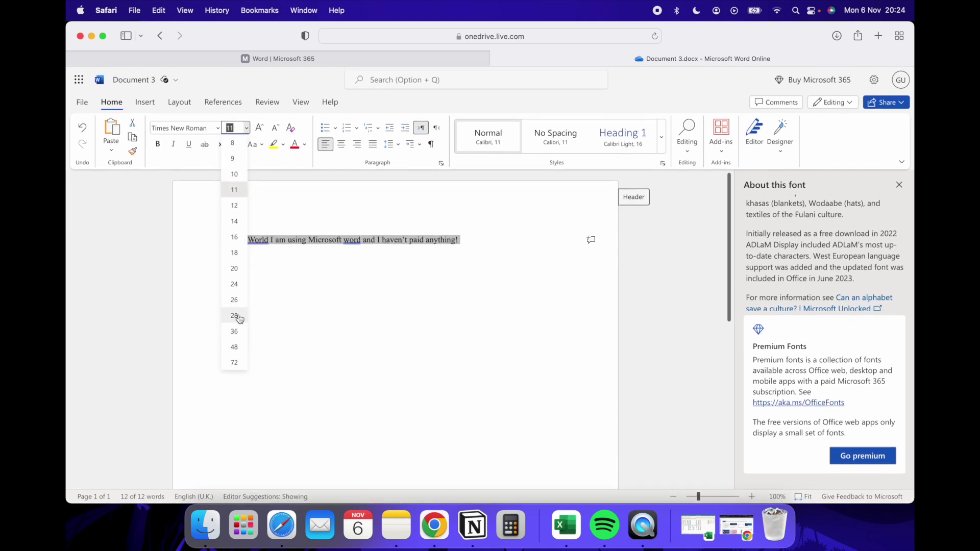
left_click(238, 317)
left_click(428, 273)
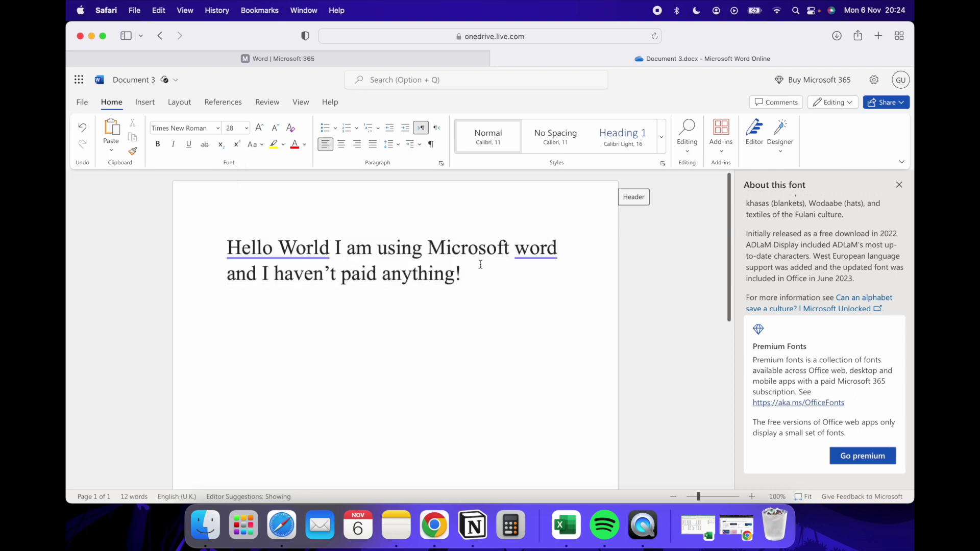
Add 'Hello' on a new line and accept the spelling suggestion to correct it.
left_click(483, 285)
key("Return")
key("Return")
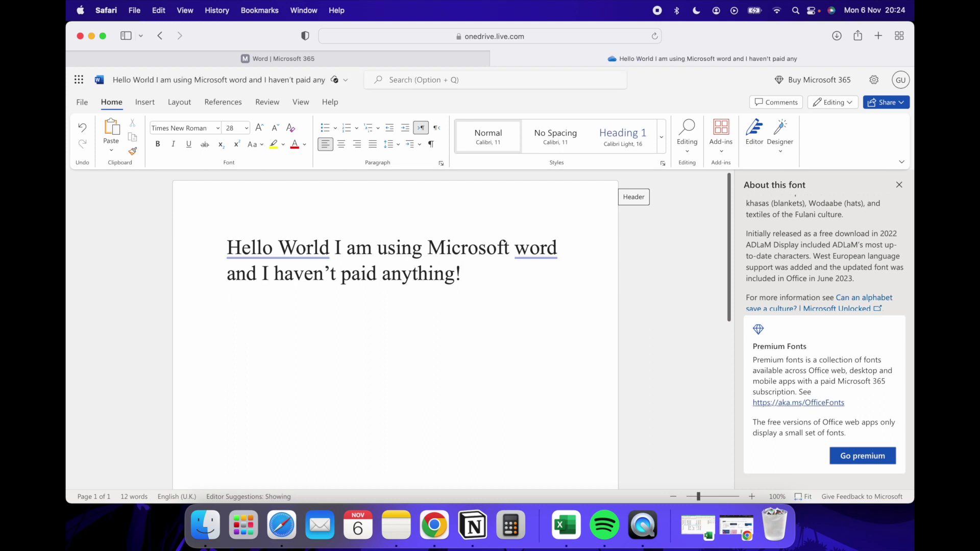
type("heutello")
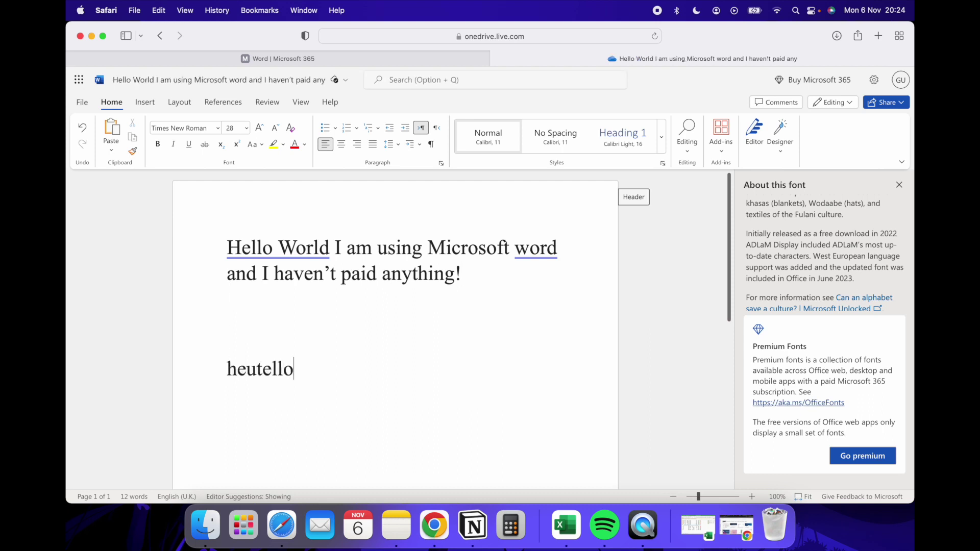
key("BackSpace")
key("BackSpace")
key("BackSpace")
key("BackSpace")
key("BackSpace")
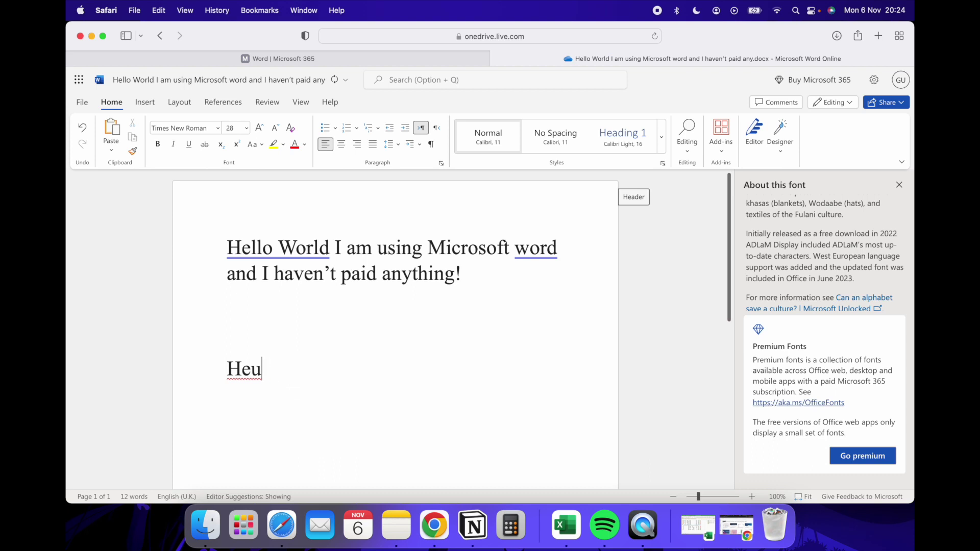
type("llo")
left_click(429, 345)
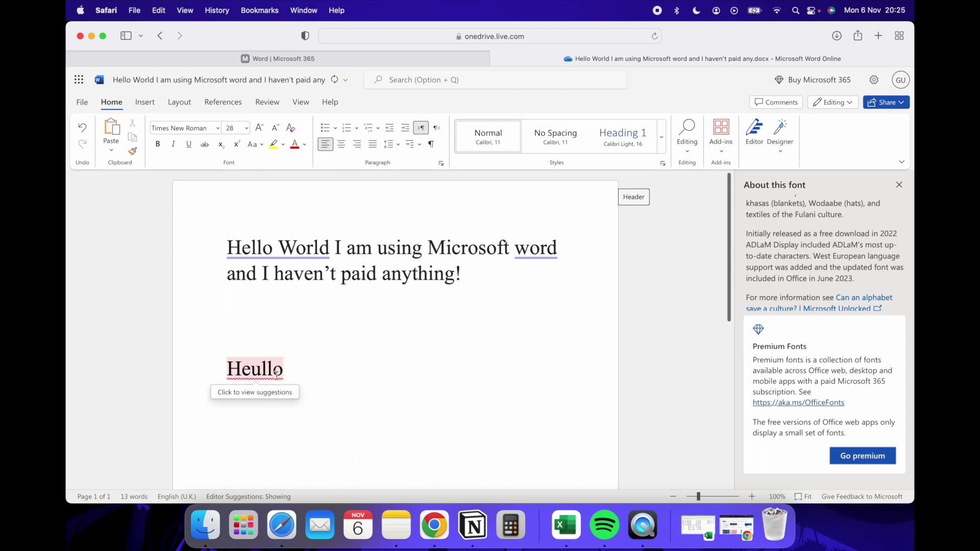
left_click(274, 371)
left_click(264, 415)
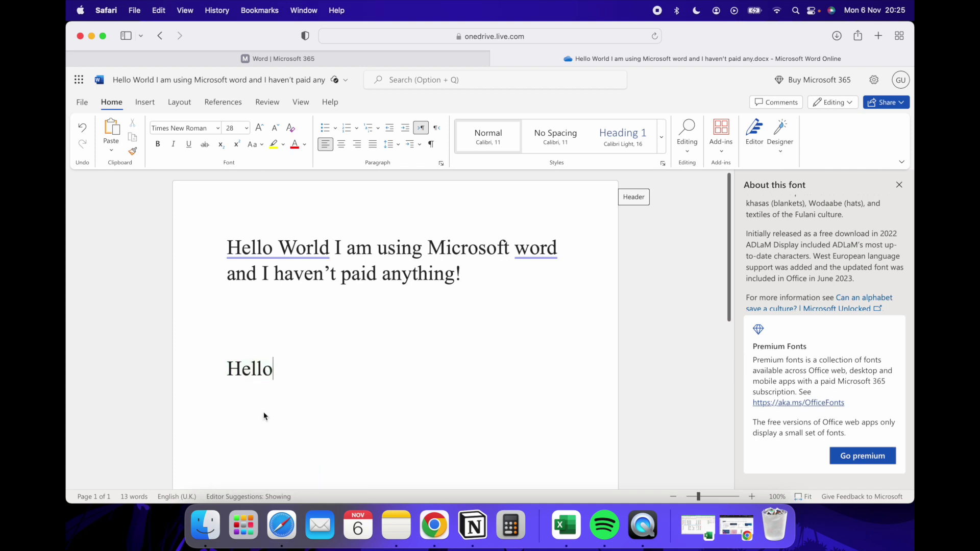
triple_click(324, 248)
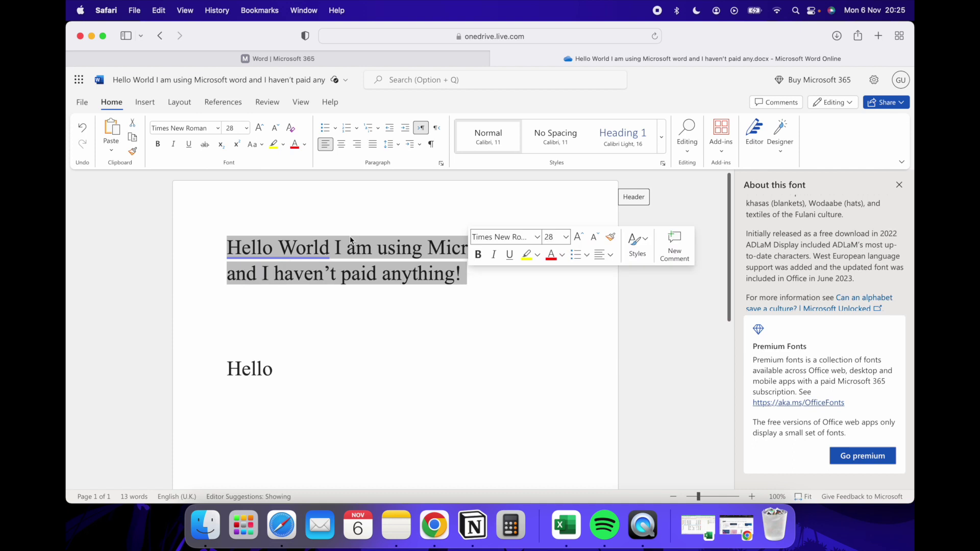
Apply bold to the selected Hello World sentence, deselect it, and go to the File menu.
left_click(157, 144)
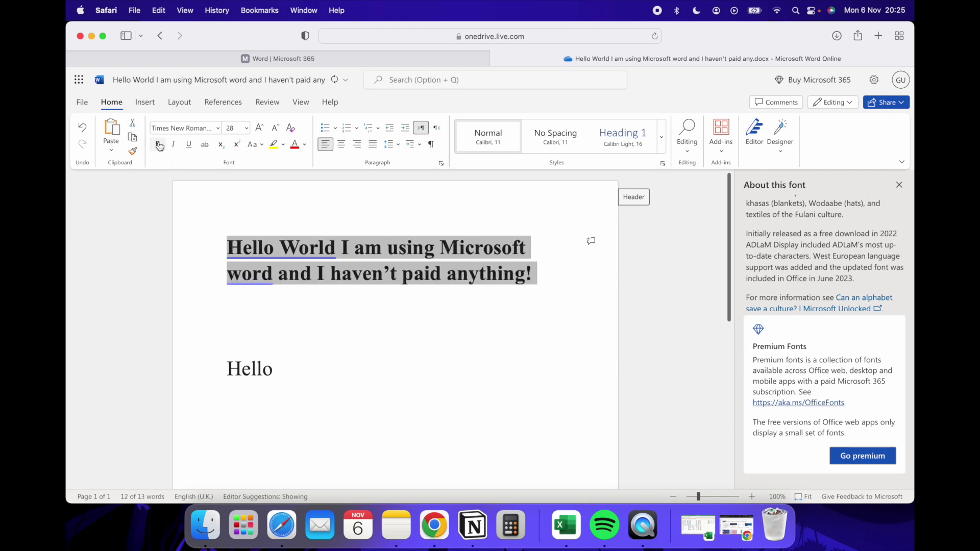
left_click(359, 327)
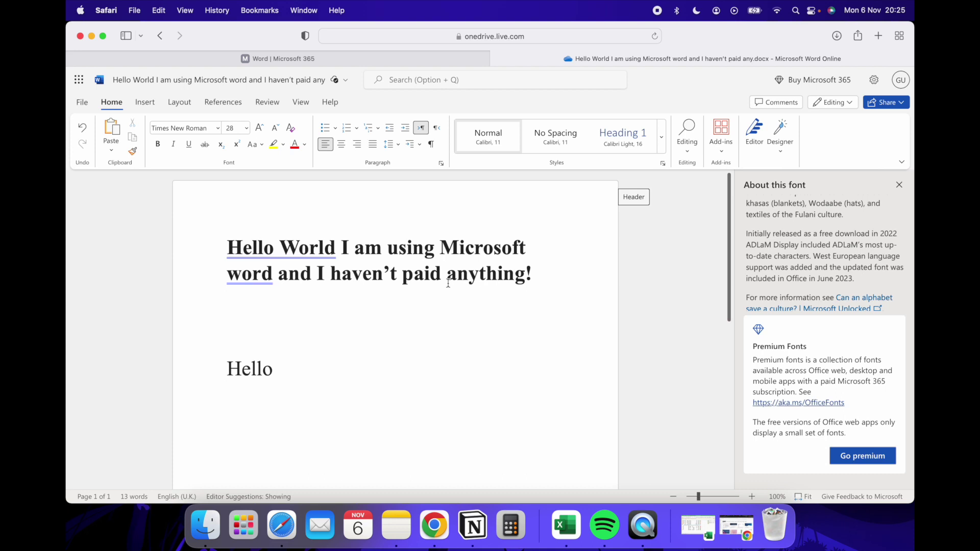
left_click(81, 102)
Download the document as a PDF via Save as, allowing Safari's download prompt.
left_click(115, 246)
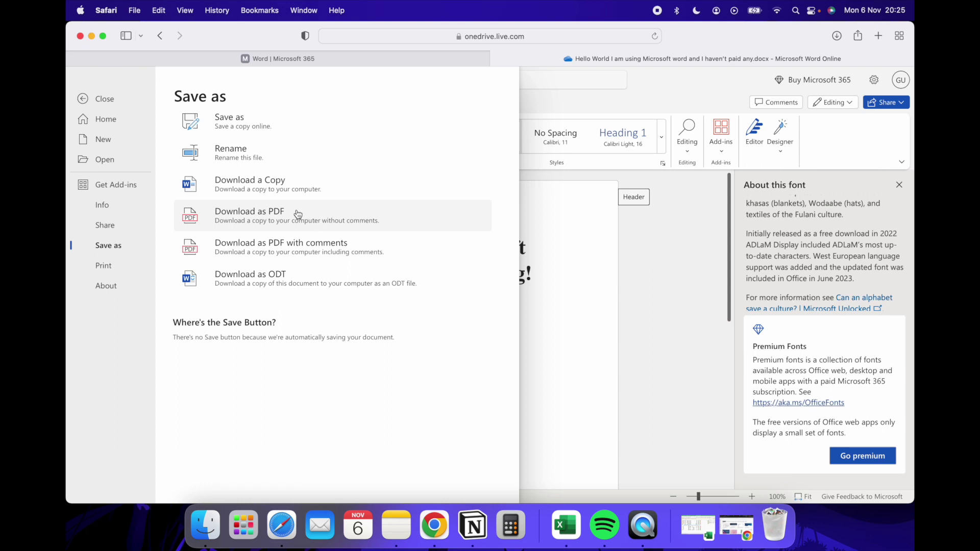
left_click(298, 214)
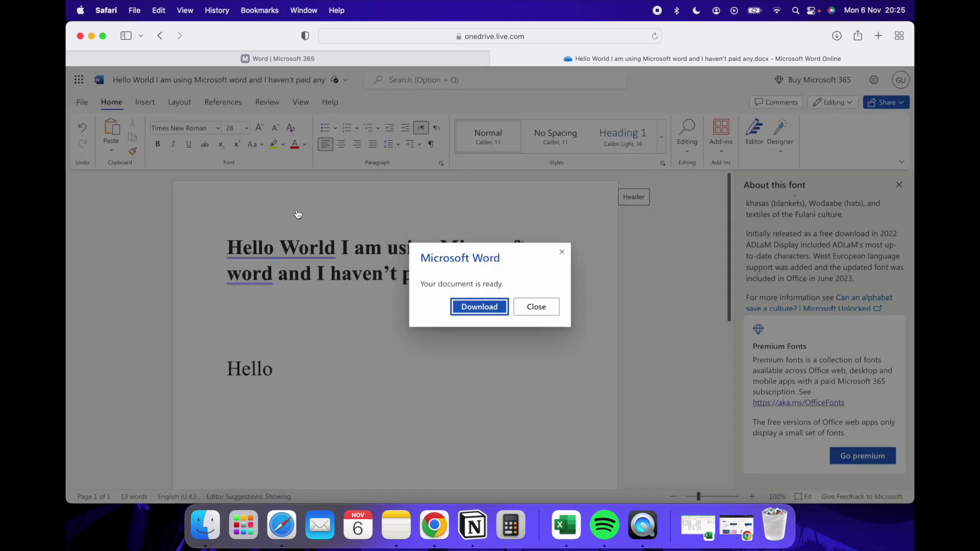
left_click(475, 310)
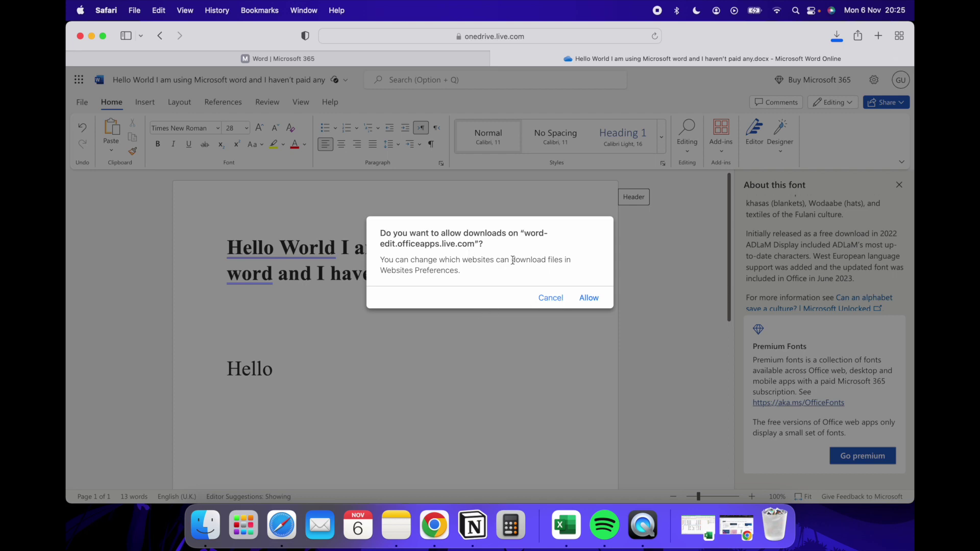
left_click(590, 297)
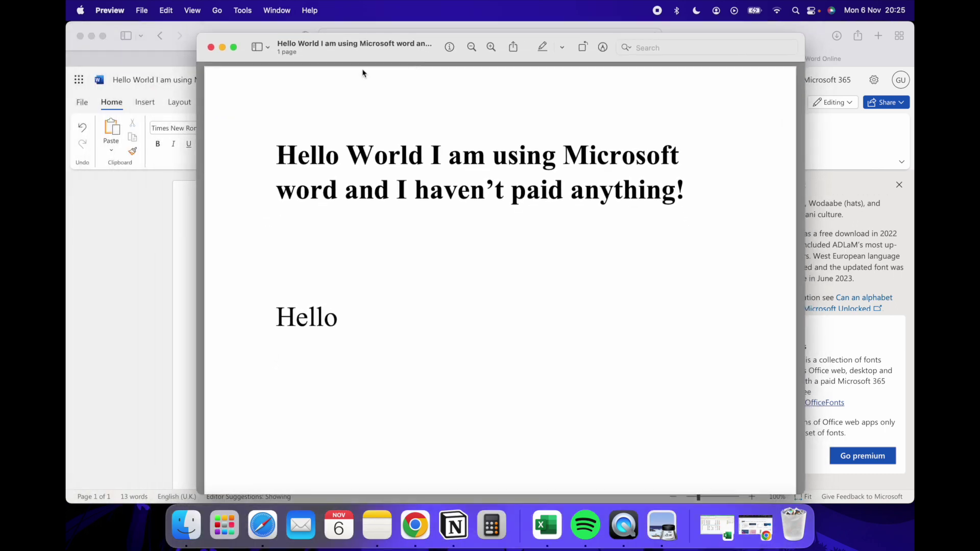
Close the Preview window showing the downloaded PDF.
left_click(211, 49)
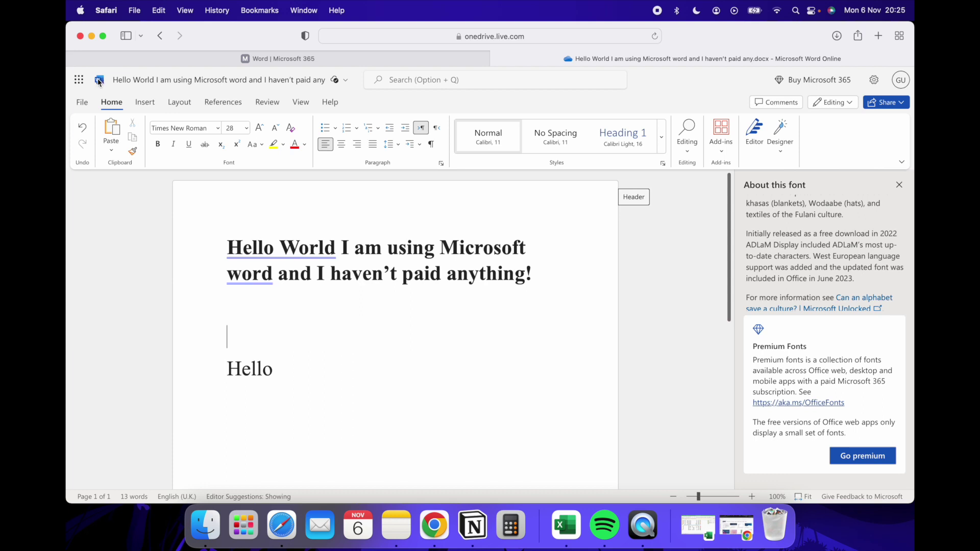
left_click(79, 80)
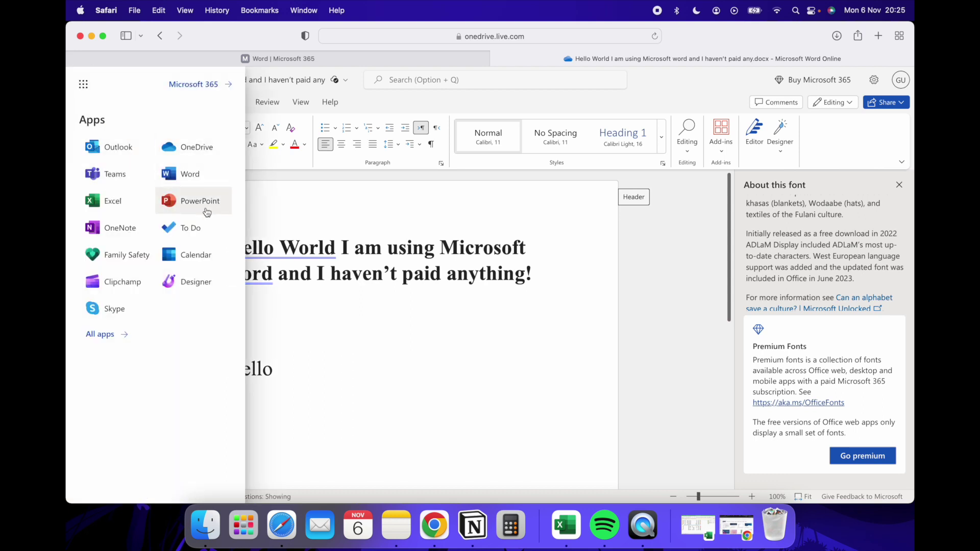
left_click(193, 198)
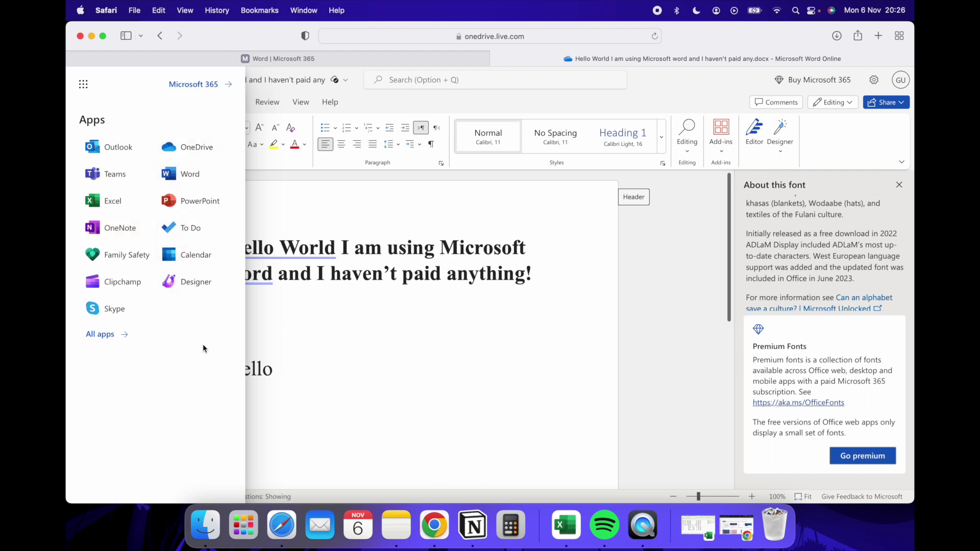
left_click(295, 289)
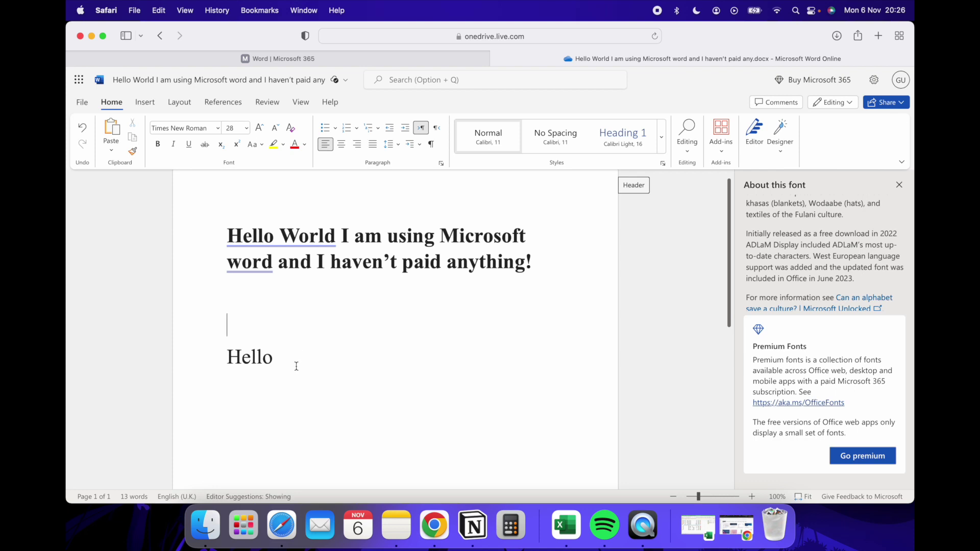
left_click_drag(296, 366, 212, 278)
left_click(216, 321)
key("super+a")
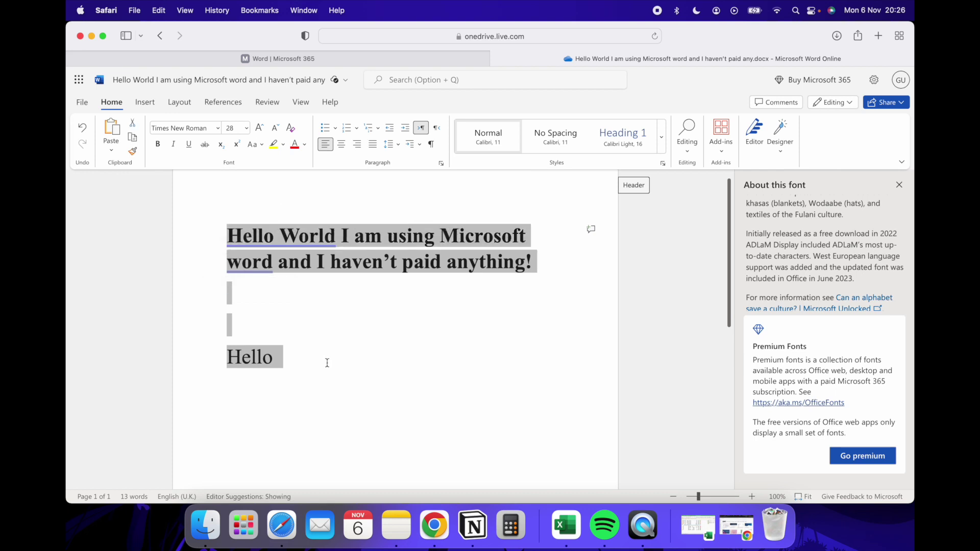
left_click(327, 362)
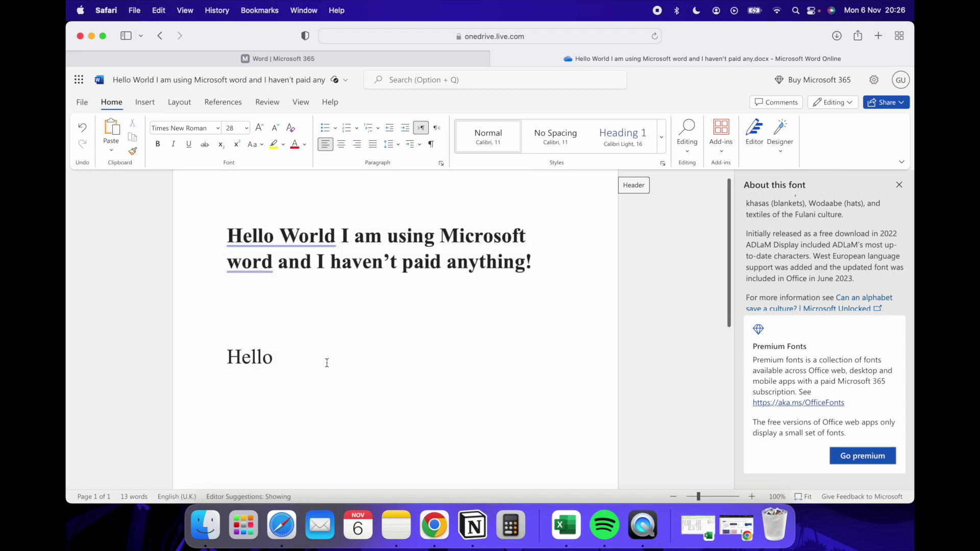